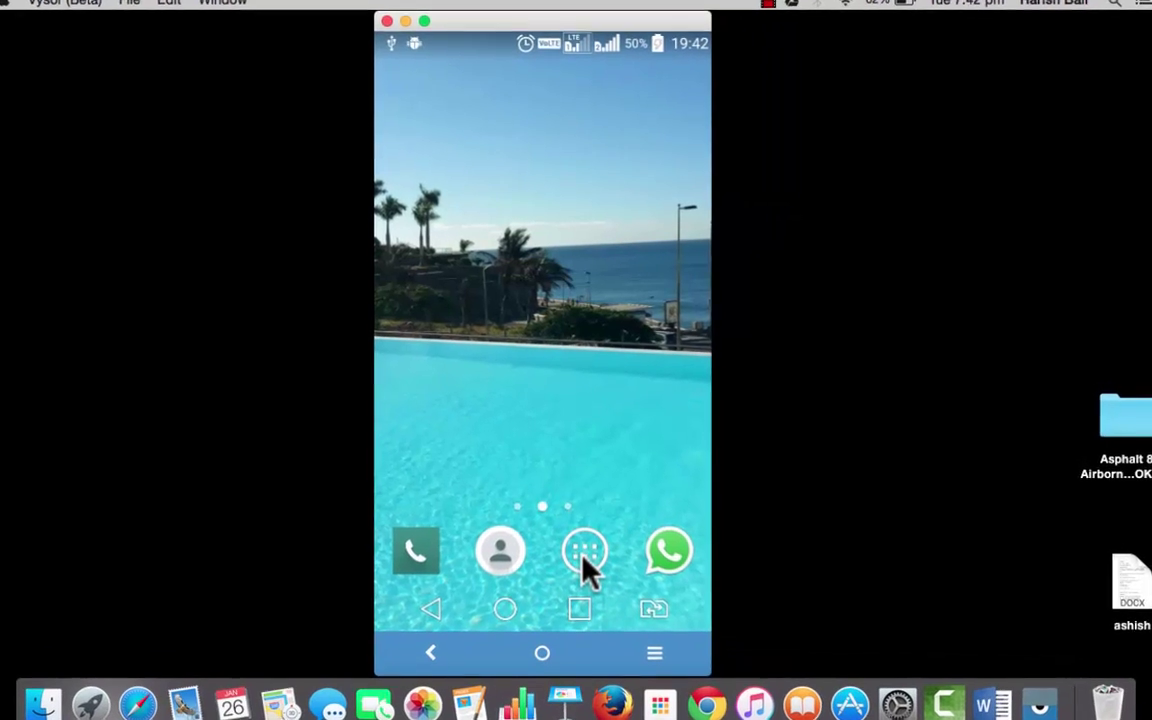
# Step: Search Google Play for "az screen recorder" and launch AZ Screen Recorder - No Root from its store page
pyautogui.click(584, 555)
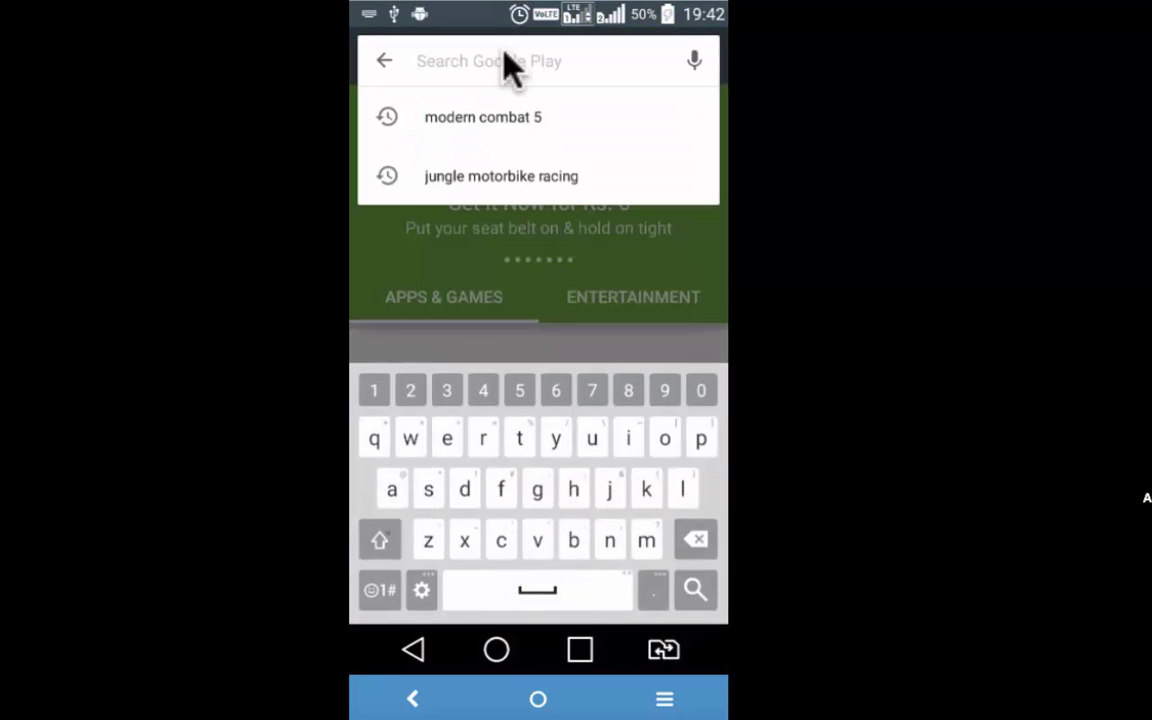
pyautogui.write('az s')
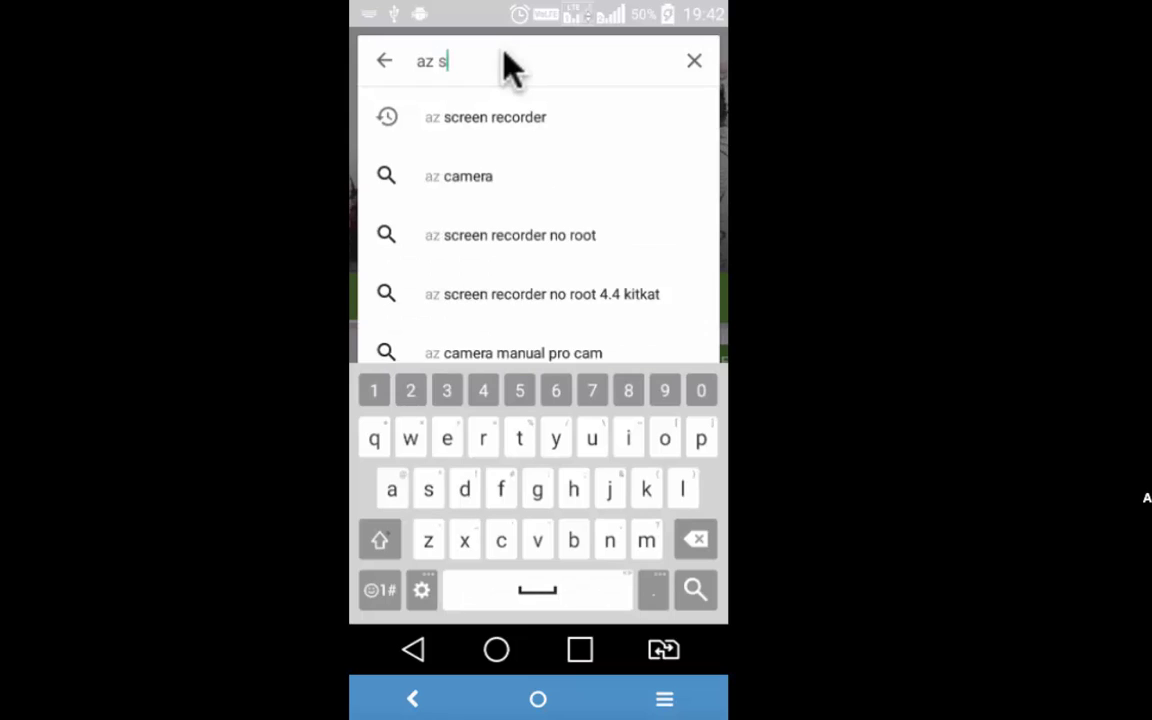
pyautogui.write('cree')
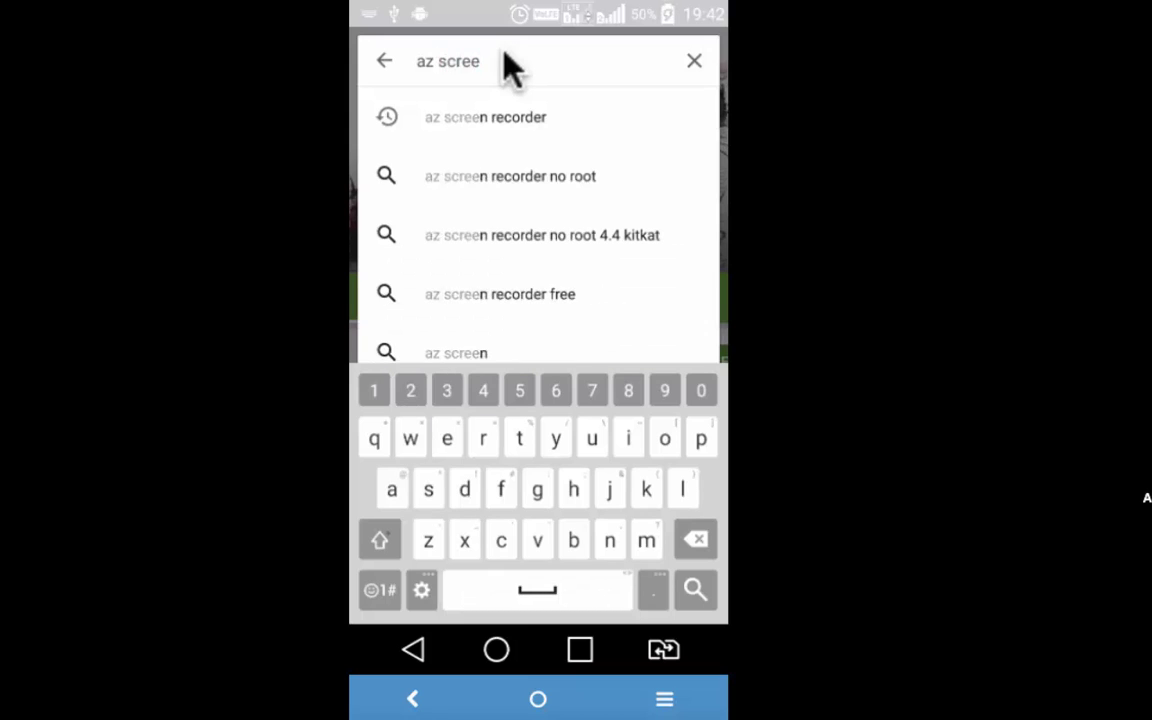
pyautogui.click(522, 121)
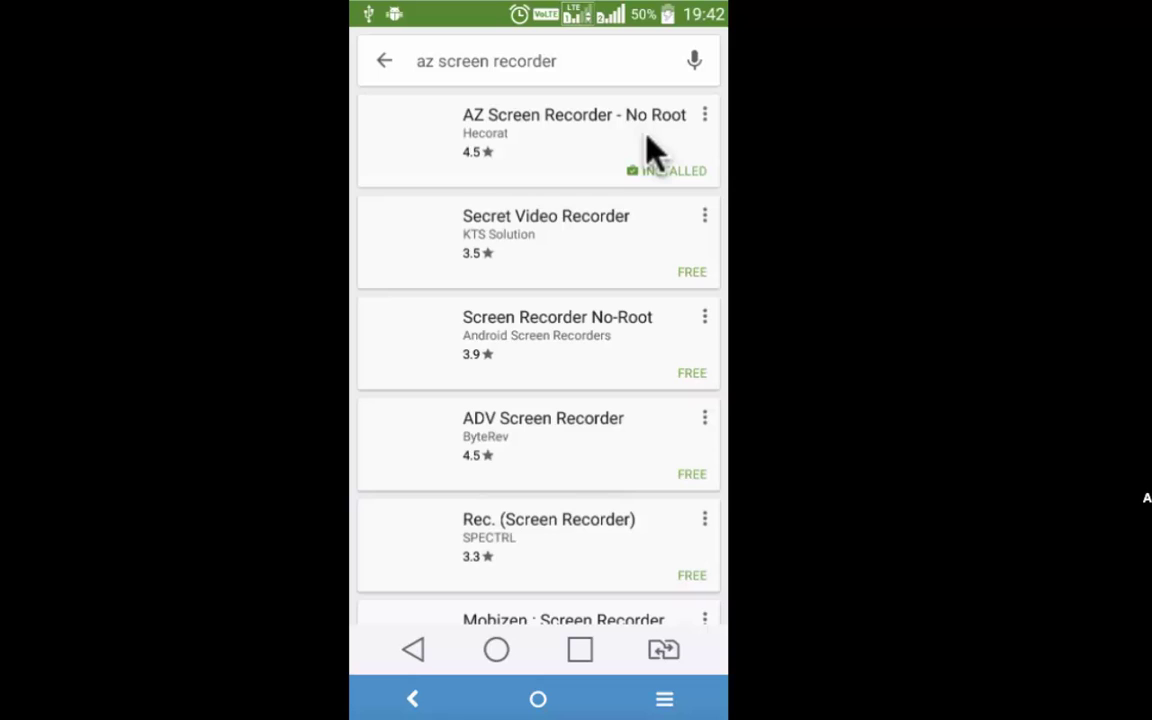
pyautogui.click(645, 140)
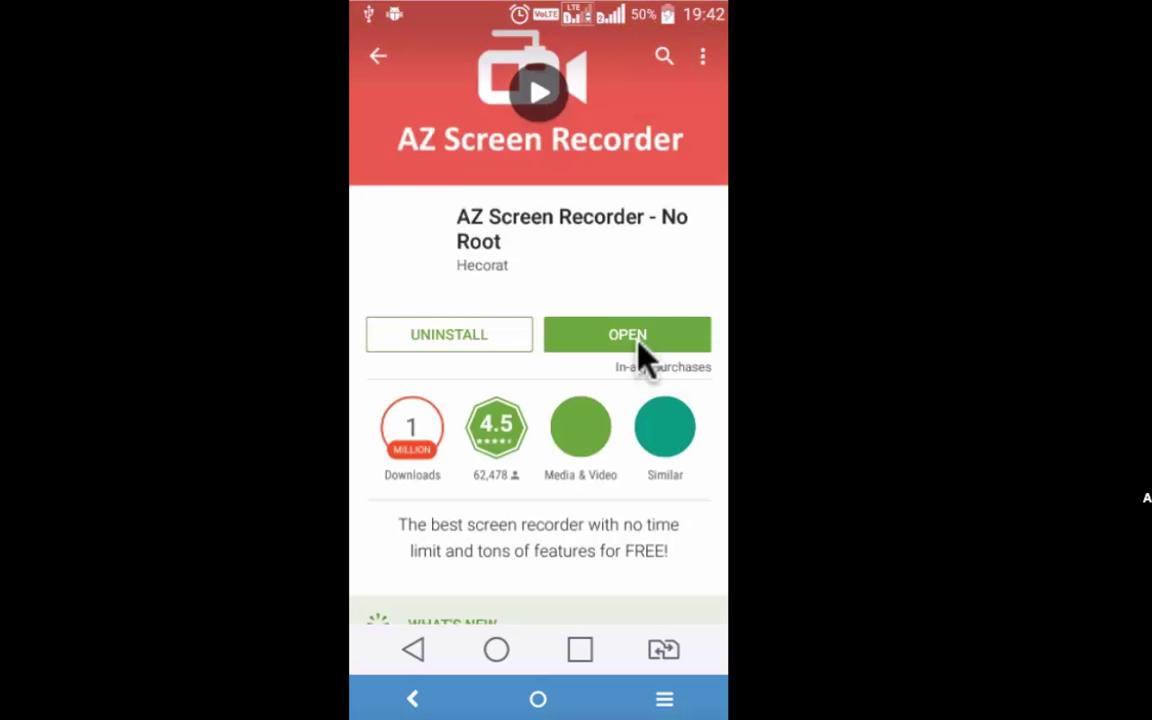
pyautogui.click(640, 337)
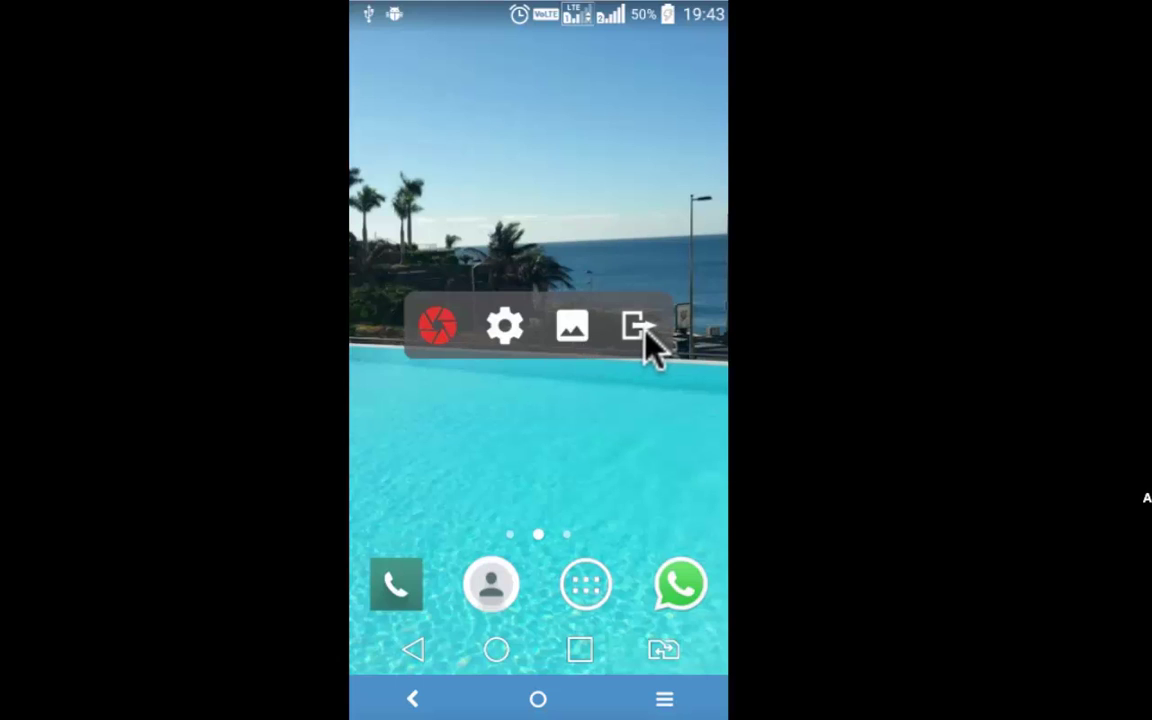
# Step: Start a screen recording, accepting the capture notice, and pause it from the recording controls
pyautogui.click(438, 327)
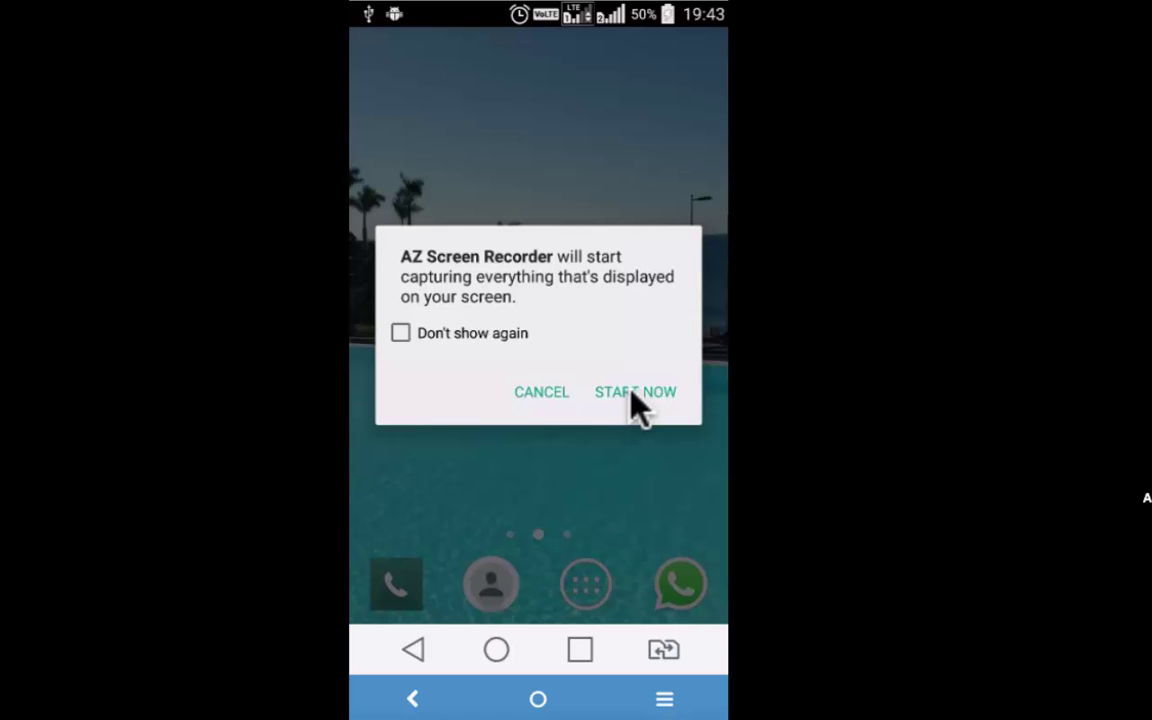
pyautogui.click(632, 393)
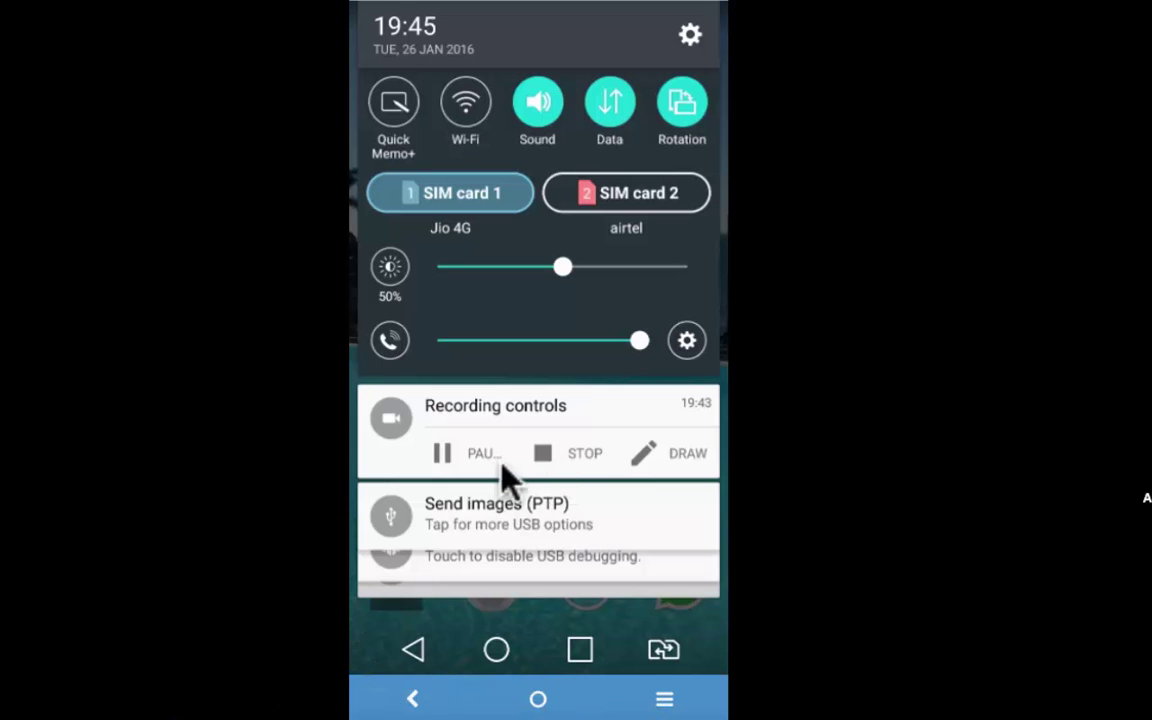
pyautogui.click(486, 453)
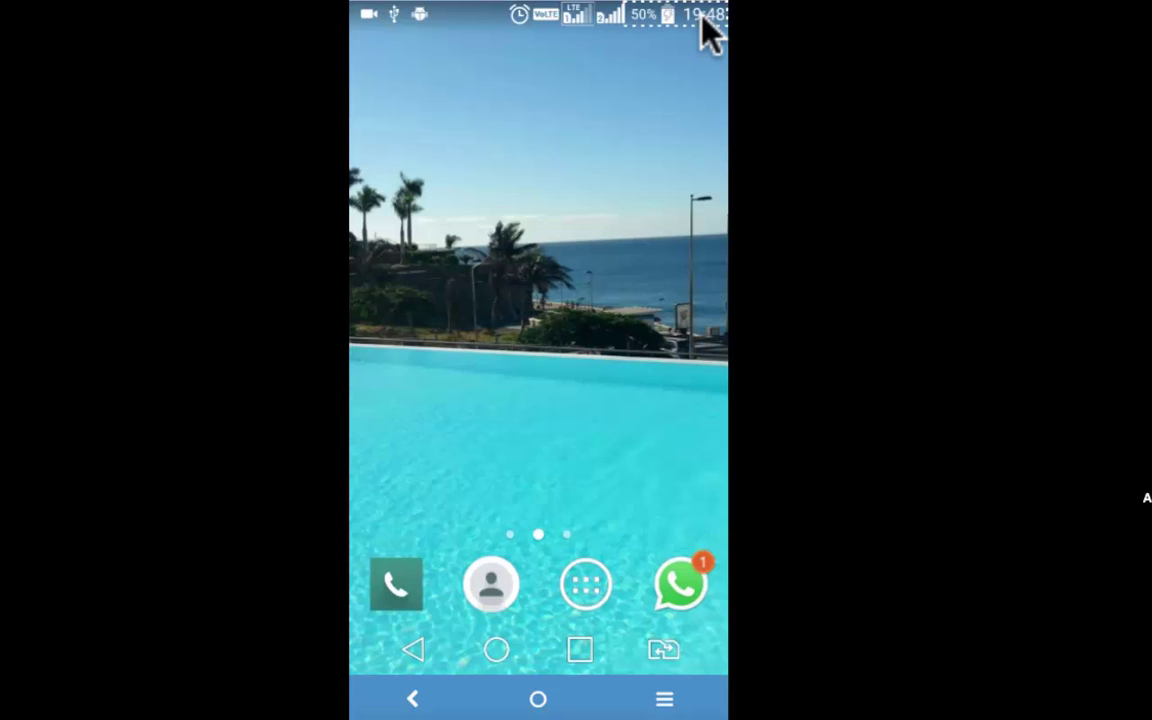
# Step: Resume the paused screen recording from the recording controls notification
pyautogui.click(568, 31)
pyautogui.moveTo(577, 37); pyautogui.dragTo(470, 252)
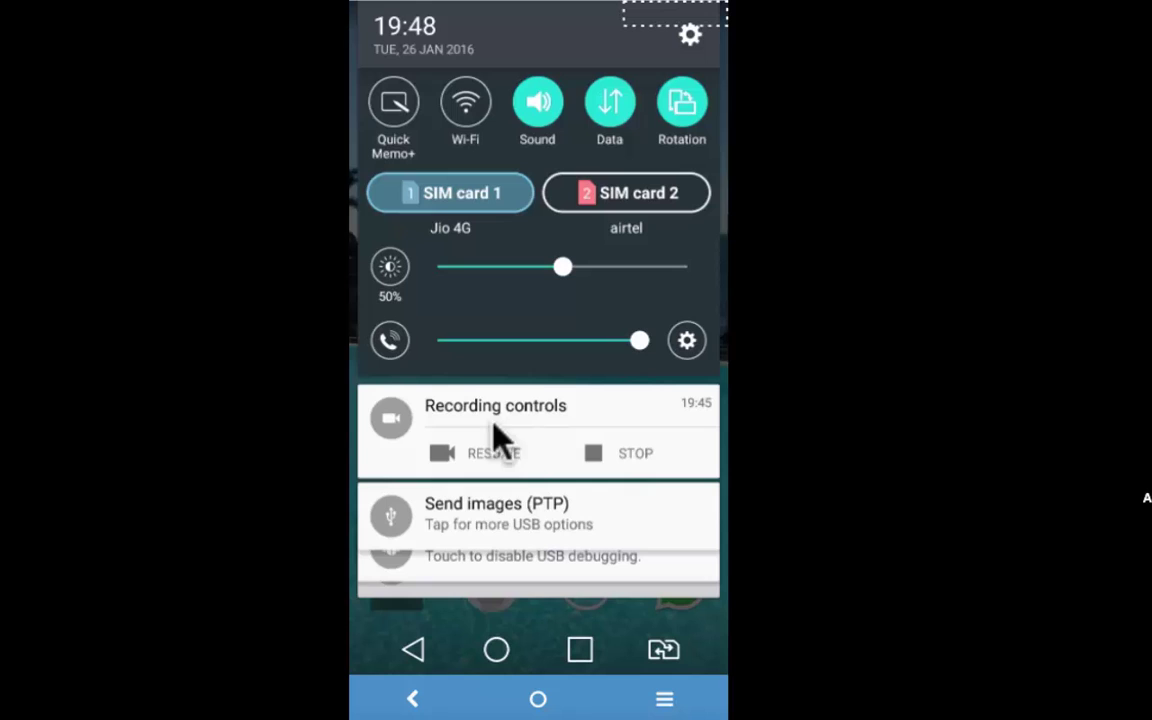
pyautogui.click(502, 456)
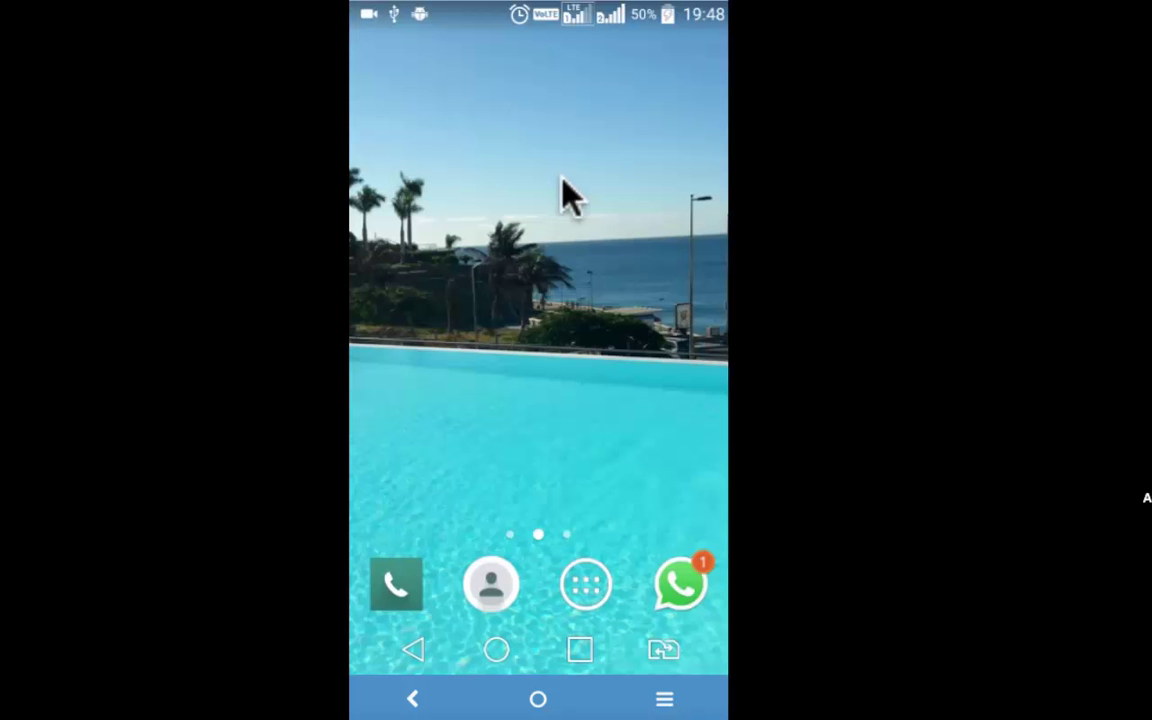
# Step: Turn on drawing for the running recording and draw a thick orange circle around the middle of the home screen
pyautogui.moveTo(562, 180); pyautogui.dragTo(563, 185)
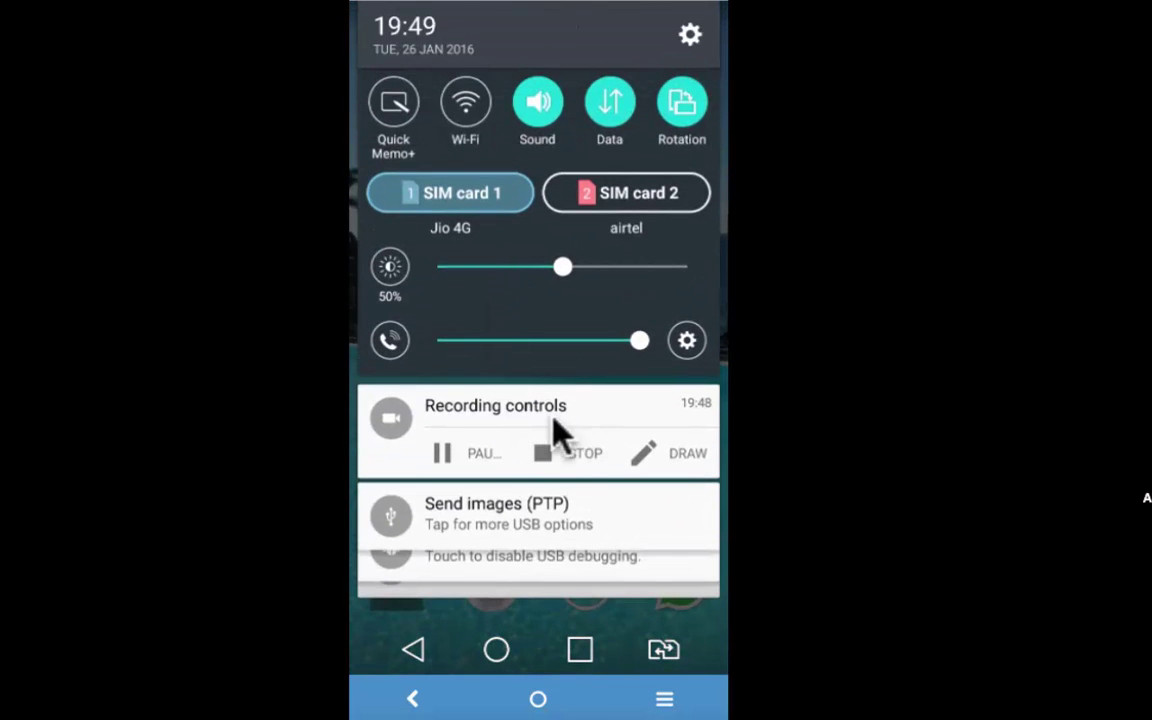
pyautogui.click(686, 453)
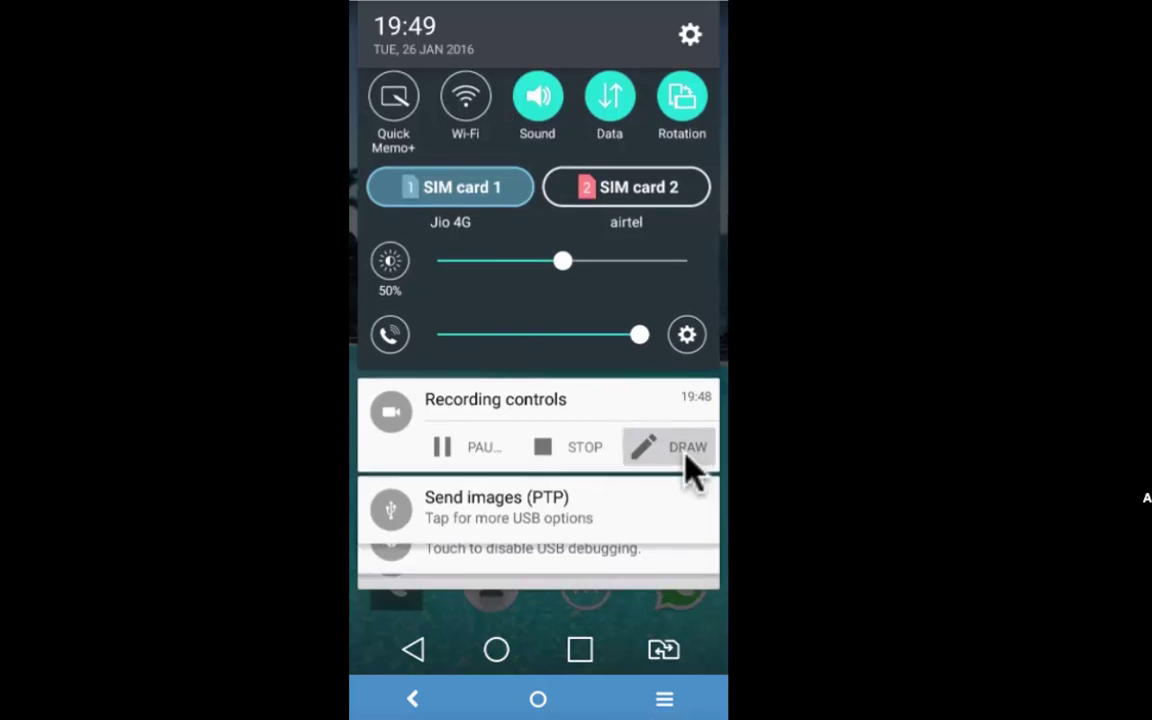
pyautogui.moveTo(577, 200)
pyautogui.mouseDown()
pyautogui.moveTo(481, 249)
pyautogui.moveTo(566, 411)
pyautogui.moveTo(615, 235)
pyautogui.moveTo(585, 197)
pyautogui.mouseUp()
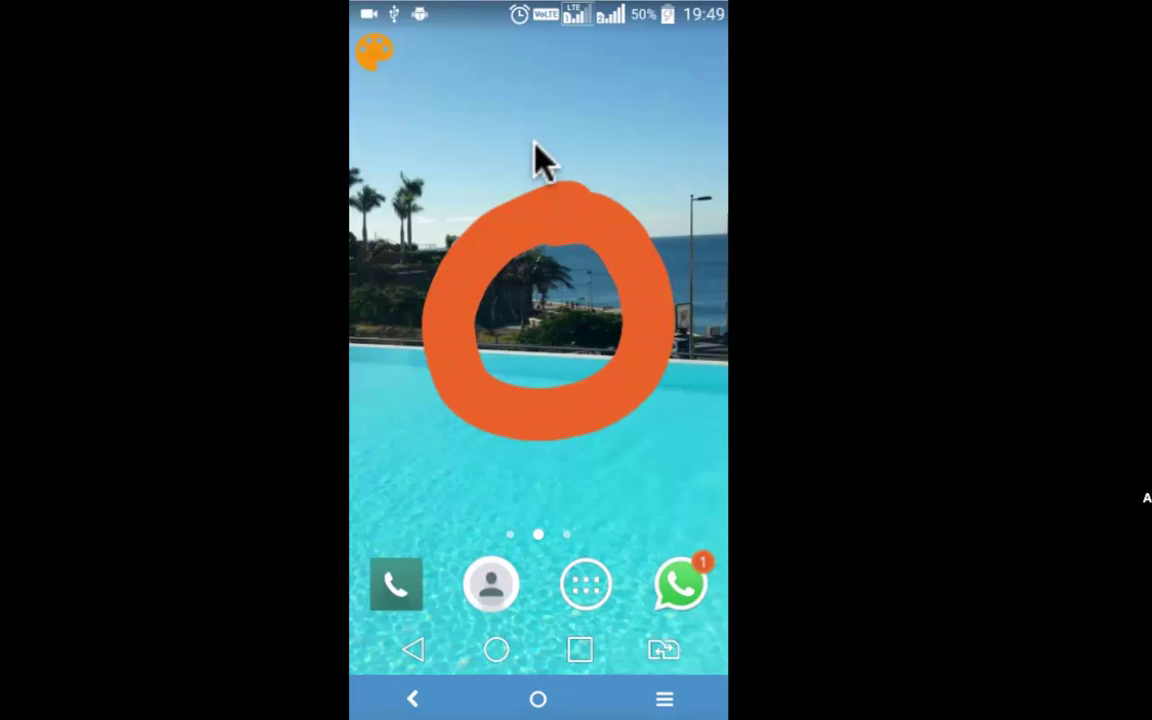
# Step: Reduce the brush size to 9 and draw a thinner orange circle around the first one
pyautogui.click(370, 50)
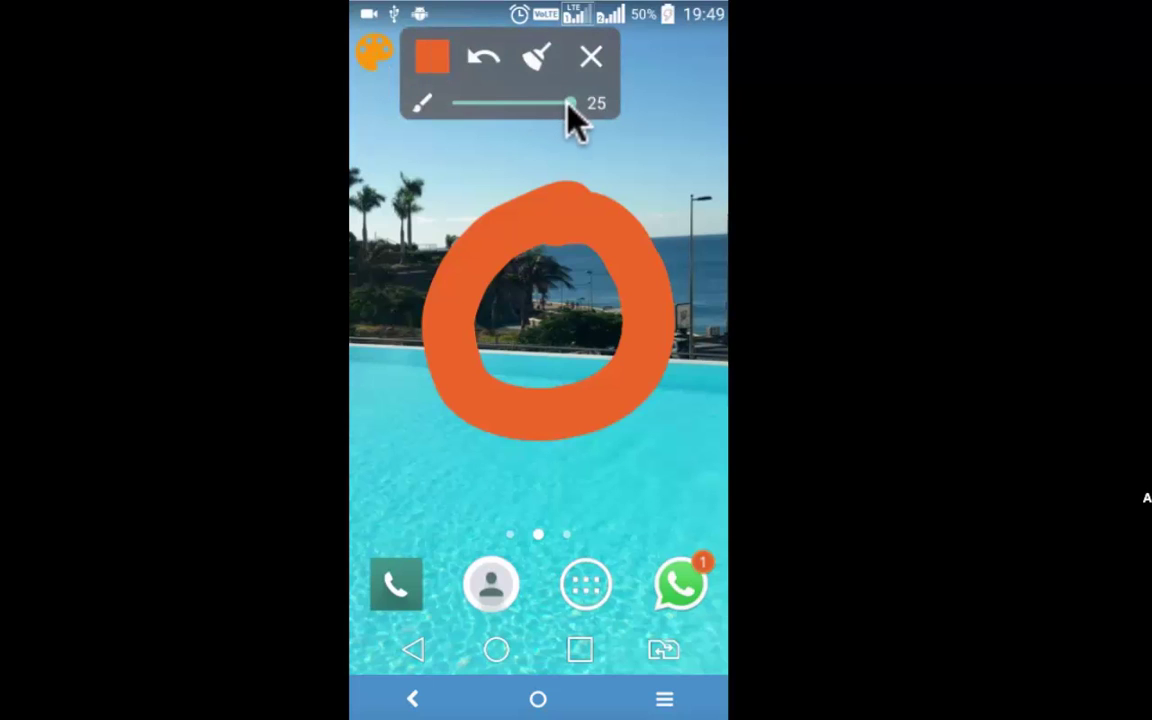
pyautogui.moveTo(563, 100); pyautogui.dragTo(490, 103)
pyautogui.moveTo(580, 150)
pyautogui.mouseDown()
pyautogui.moveTo(499, 455)
pyautogui.moveTo(681, 278)
pyautogui.moveTo(545, 180)
pyautogui.mouseUp()
# Step: Change the brush colour to blue and draw a diagonal line across the circles from lower left to upper right
pyautogui.click(432, 58)
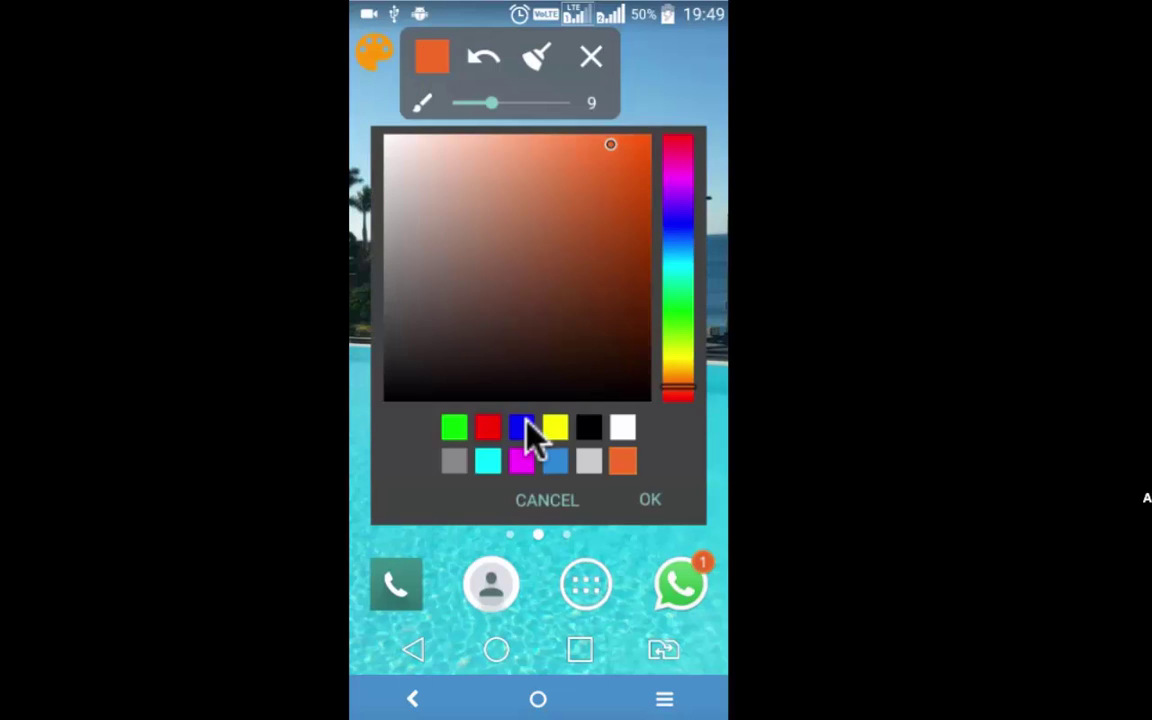
pyautogui.click(525, 430)
pyautogui.click(643, 500)
pyautogui.moveTo(400, 488)
pyautogui.mouseDown()
pyautogui.moveTo(648, 244)
pyautogui.moveTo(676, 147)
pyautogui.mouseUp()
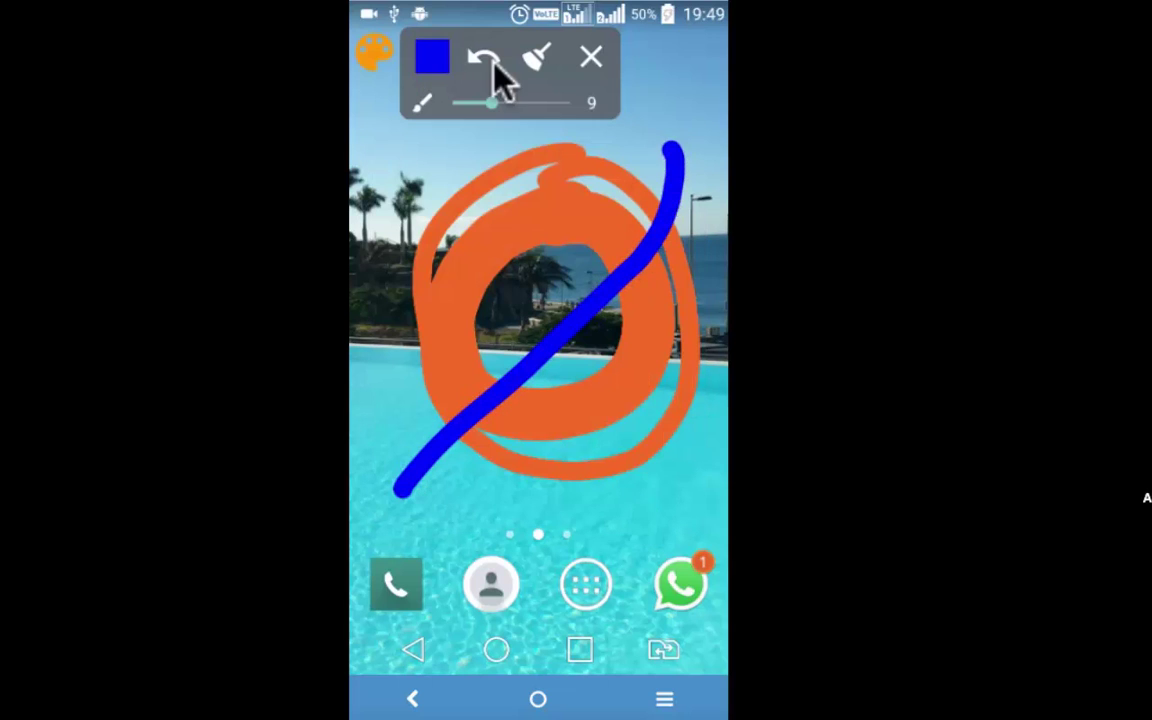
# Step: Close the drawing mode and stop the screen recording from the recording controls notification
pyautogui.click(591, 57)
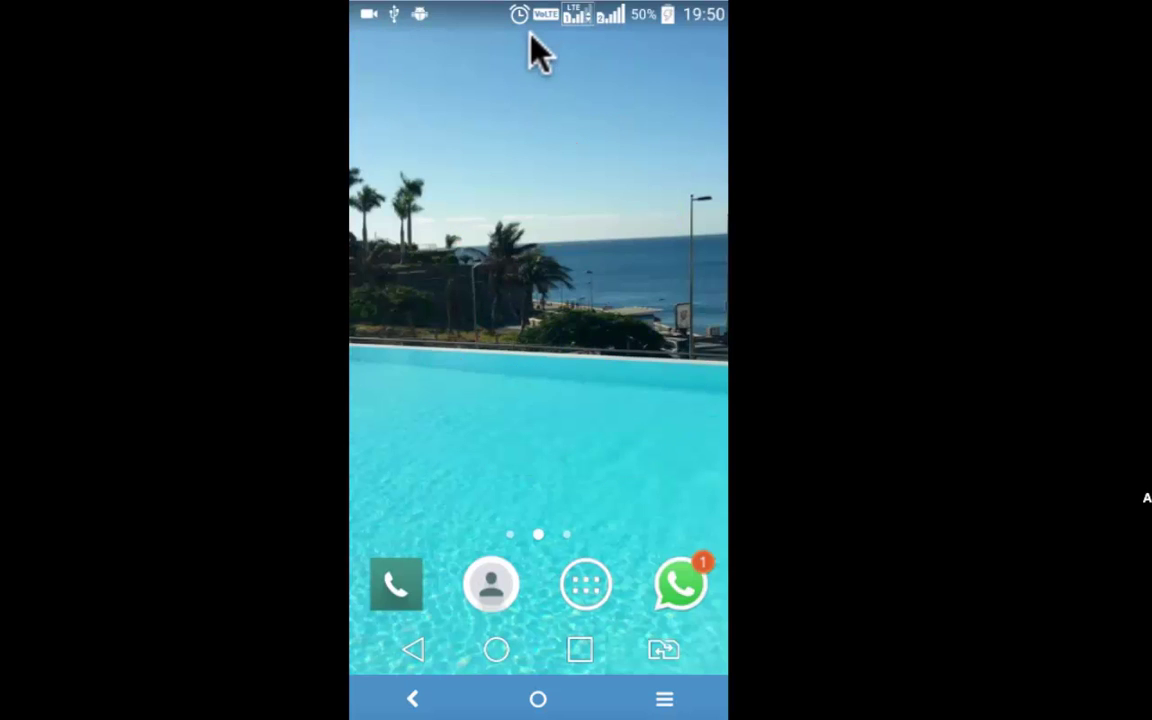
pyautogui.moveTo(529, 33); pyautogui.dragTo(499, 365)
pyautogui.click(545, 453)
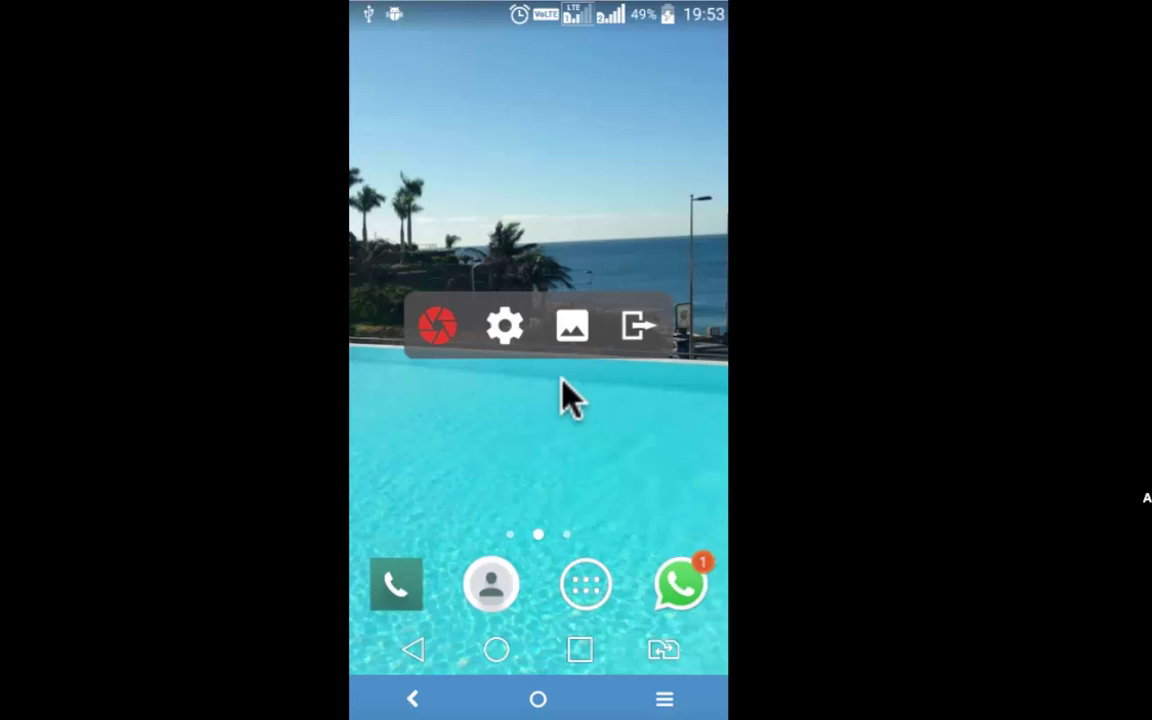
# Step: Open the recorded video for trimming, set the trim start to 00:22, and leave the editor without trimming
pyautogui.click(576, 329)
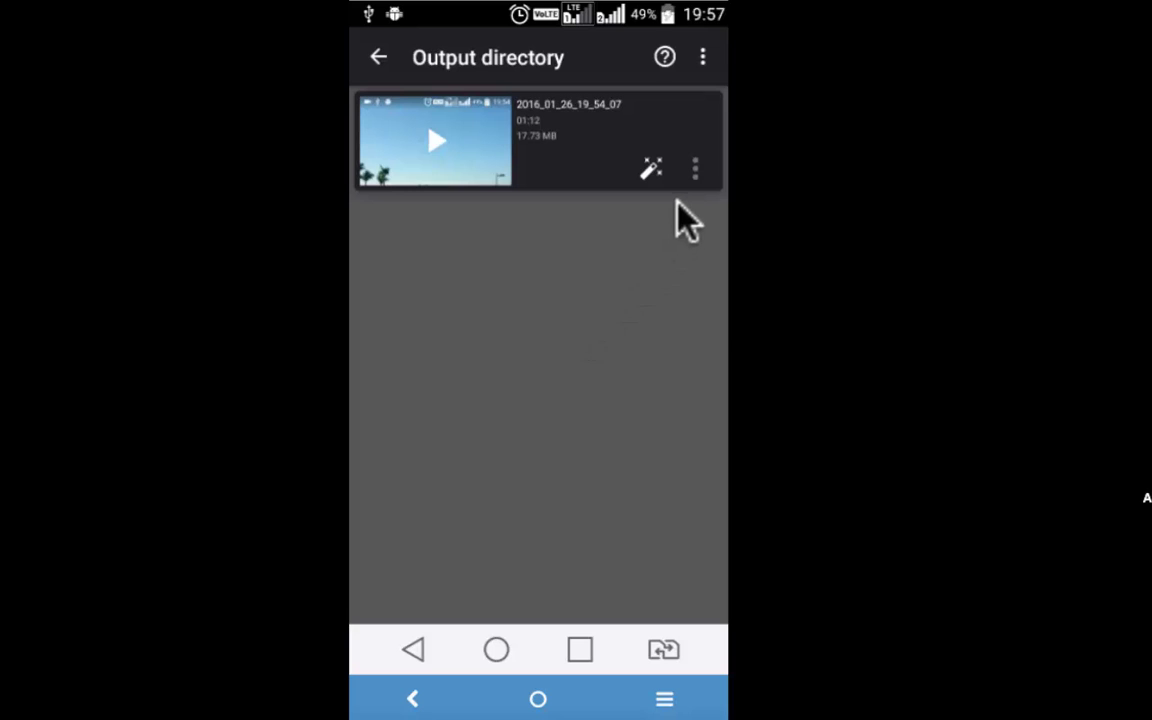
pyautogui.click(650, 170)
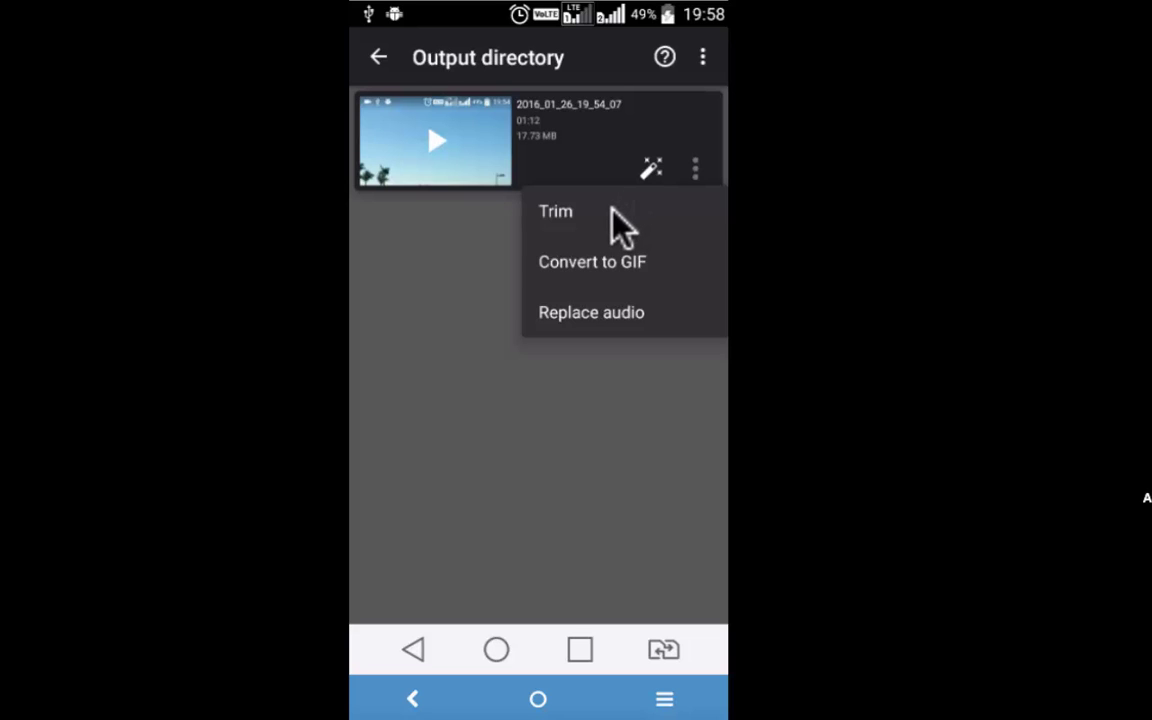
pyautogui.click(614, 213)
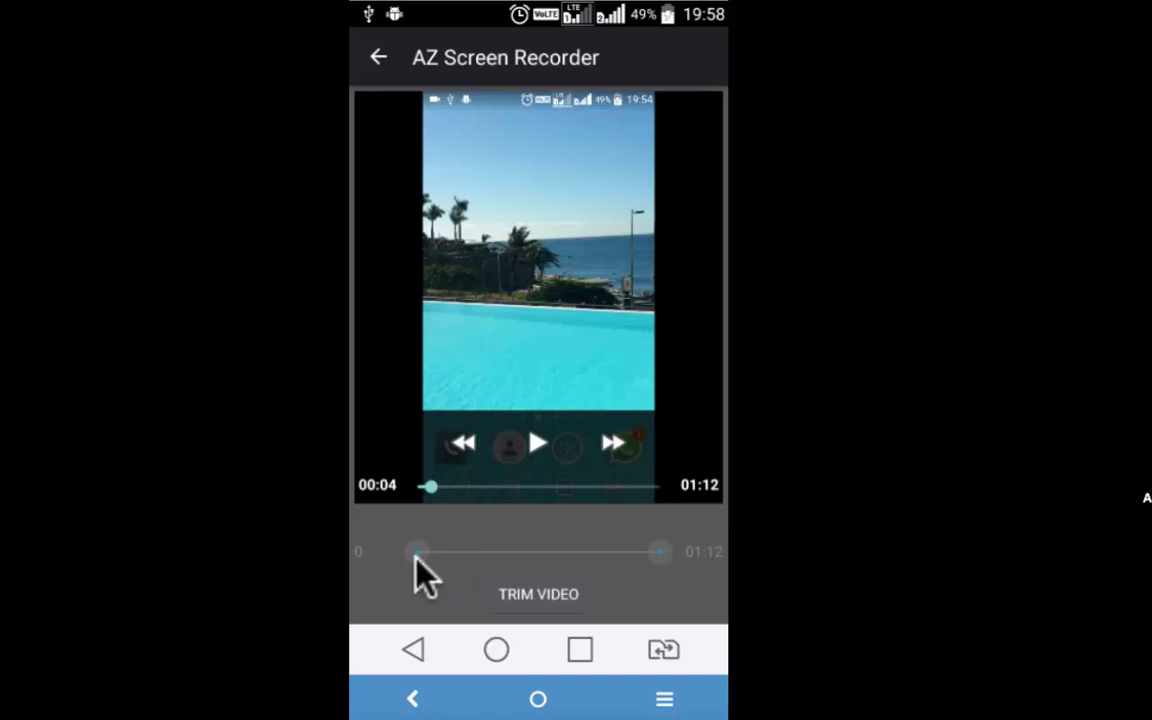
pyautogui.moveTo(418, 552); pyautogui.dragTo(573, 552)
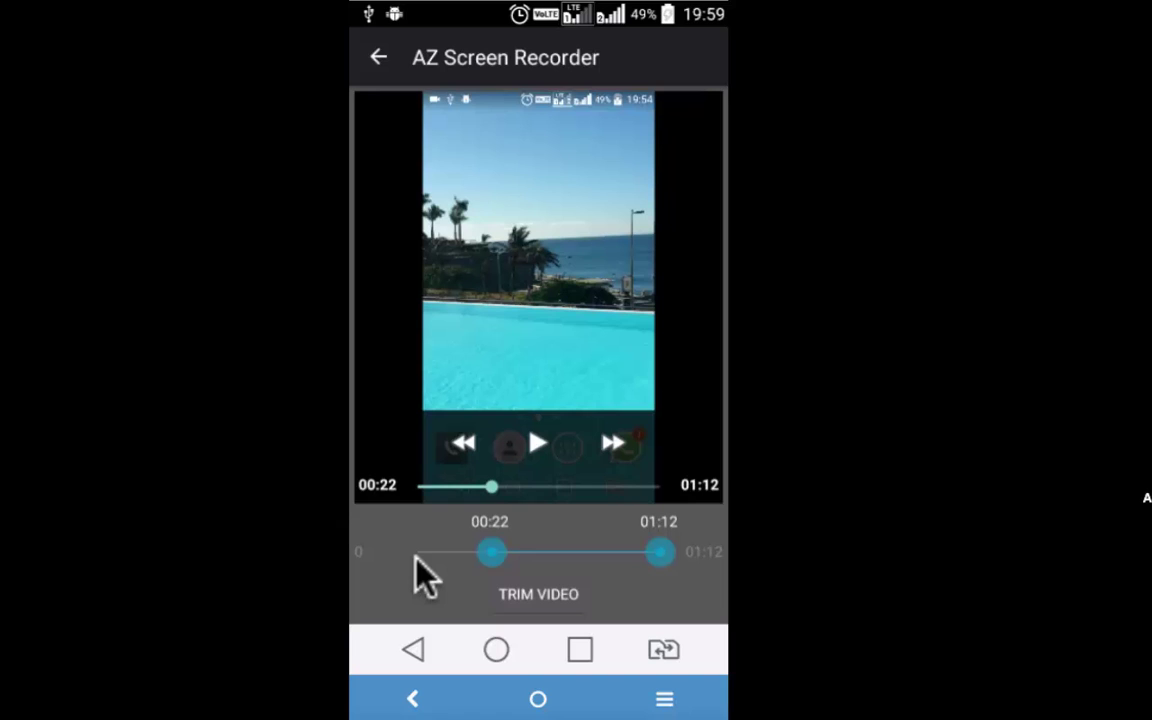
pyautogui.click(405, 650)
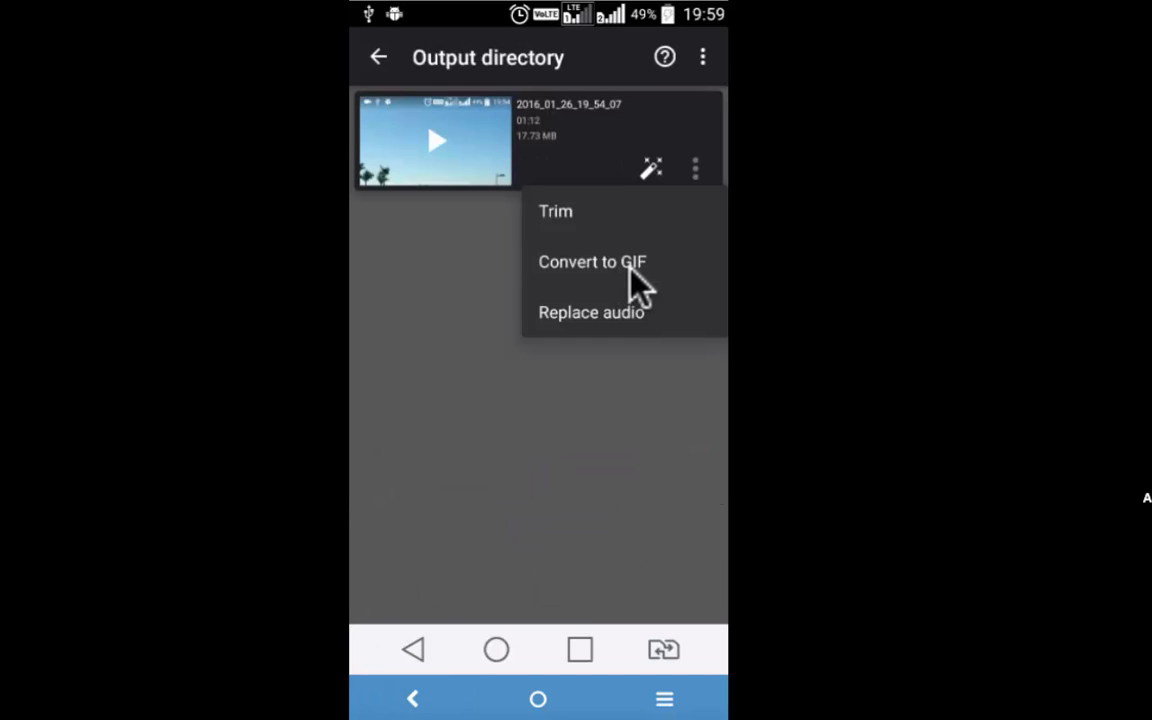
# Step: Examine the recording's Replace audio option and its AAC import notice, cancel, and return to the recorder's floating controls
pyautogui.click(625, 312)
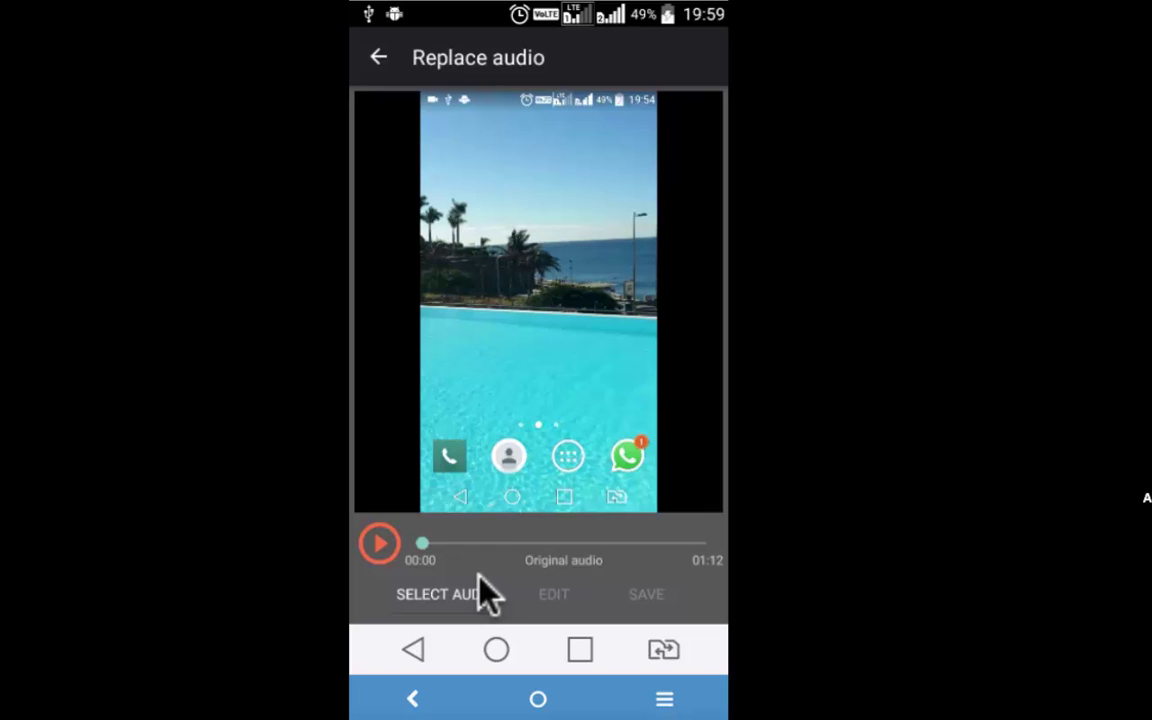
pyautogui.click(468, 608)
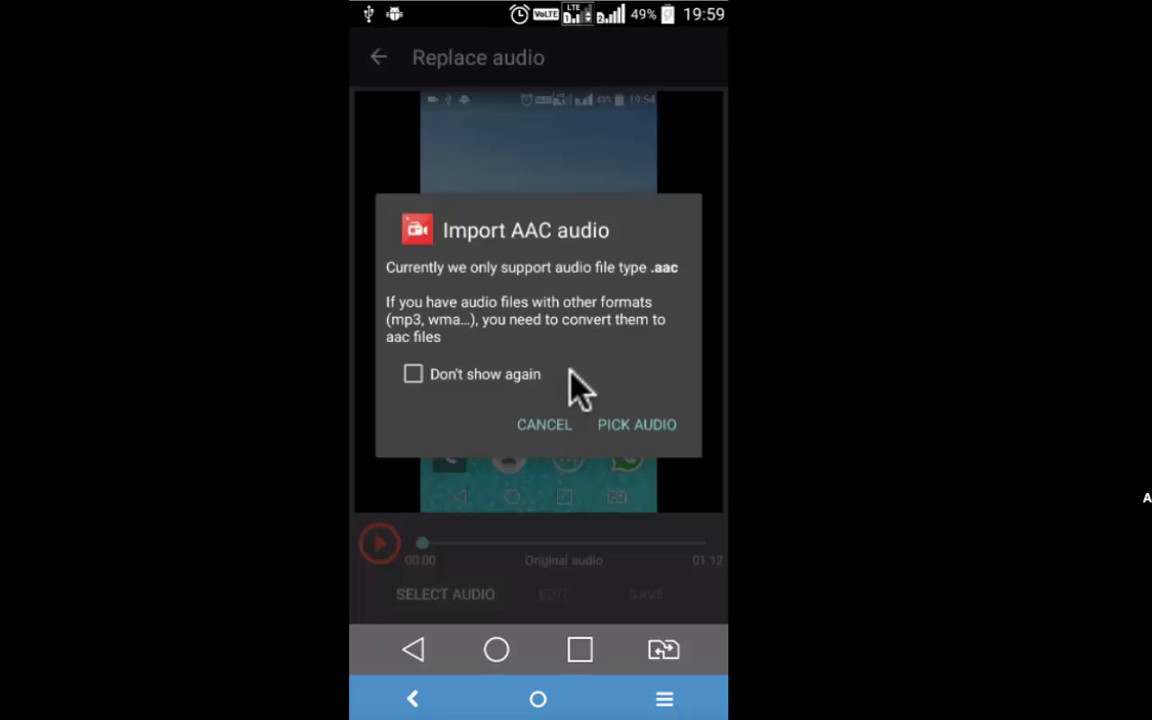
pyautogui.click(552, 425)
pyautogui.click(405, 655)
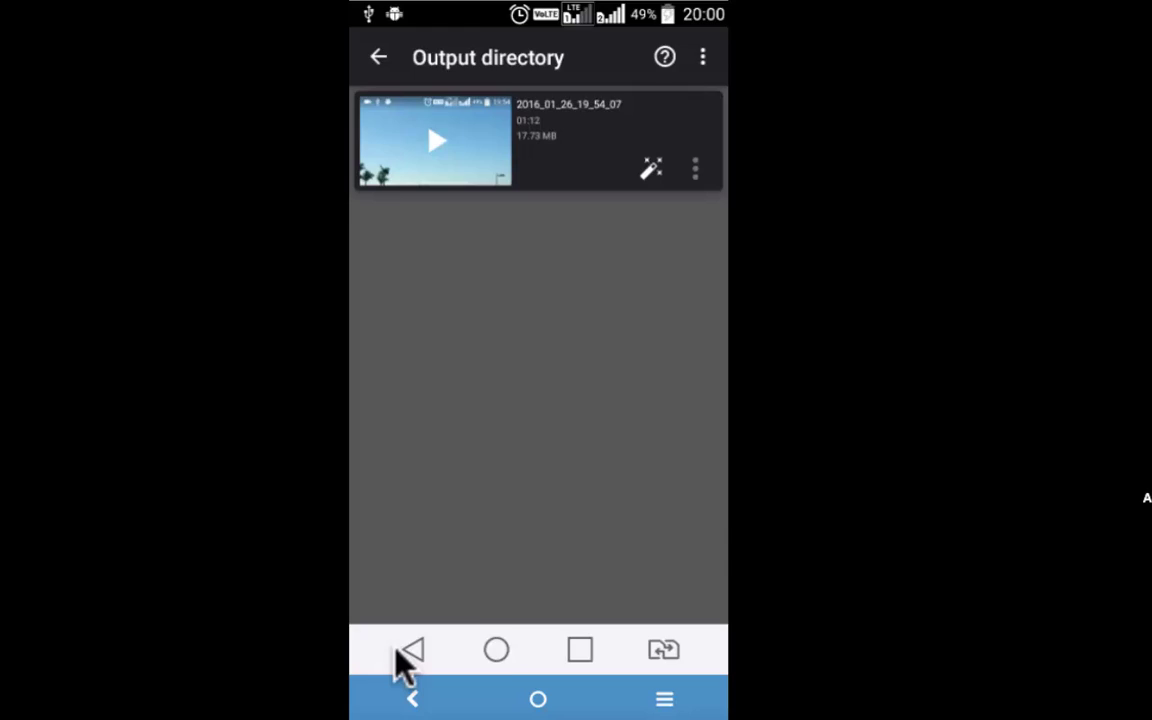
pyautogui.click(410, 655)
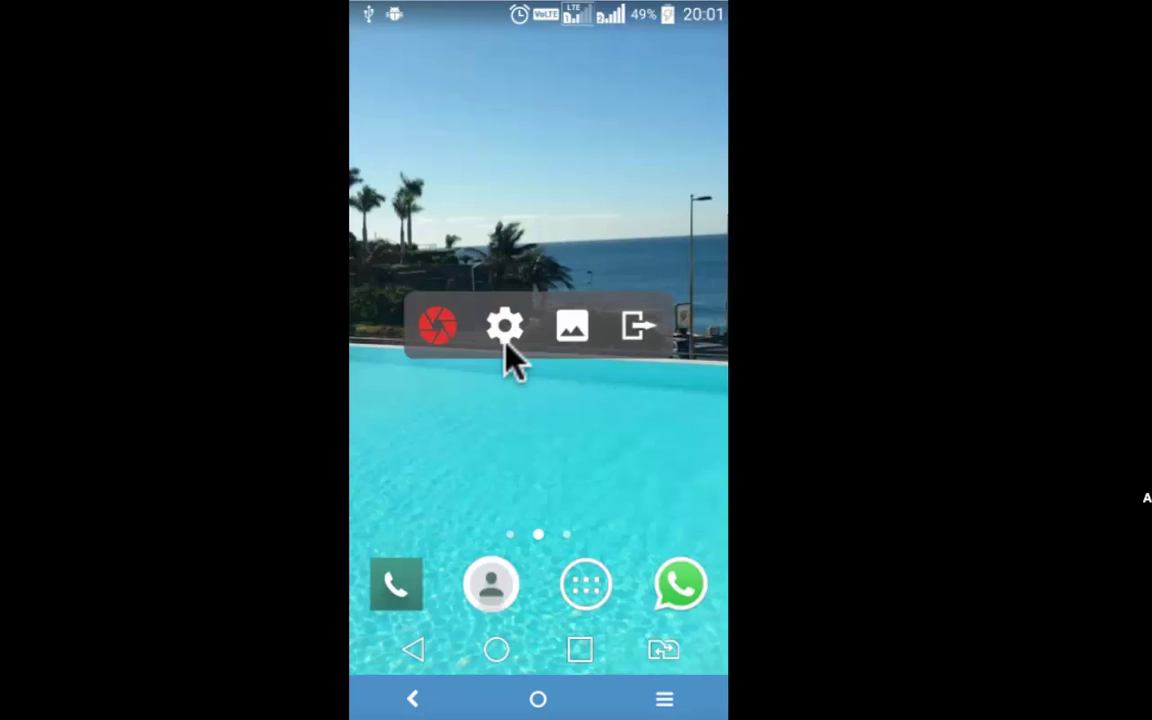
# Step: Open the recorder's settings and review the available stop options, leaving them as they are
pyautogui.click(506, 340)
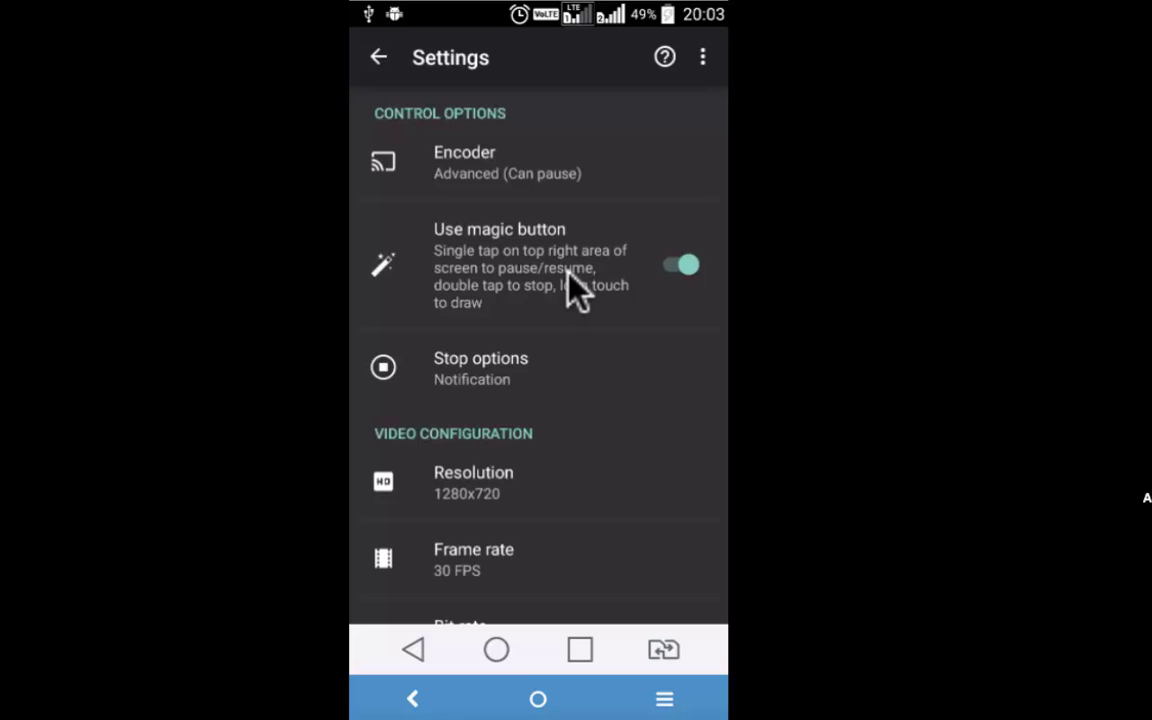
pyautogui.click(540, 380)
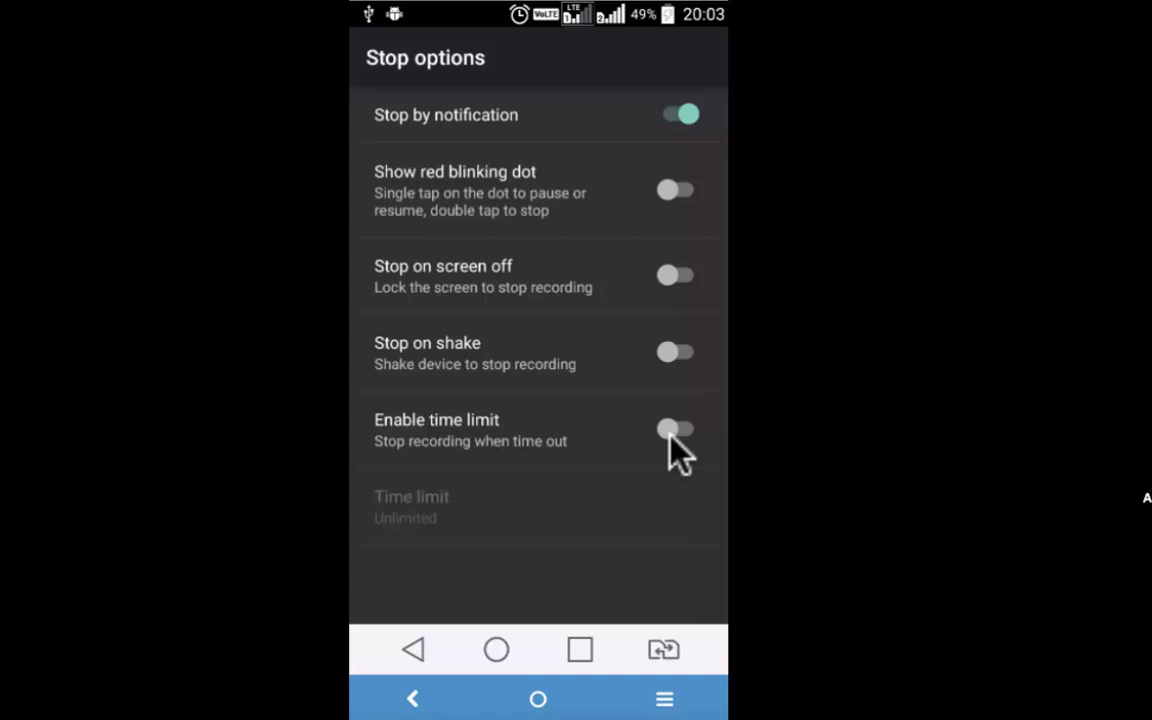
pyautogui.click(416, 648)
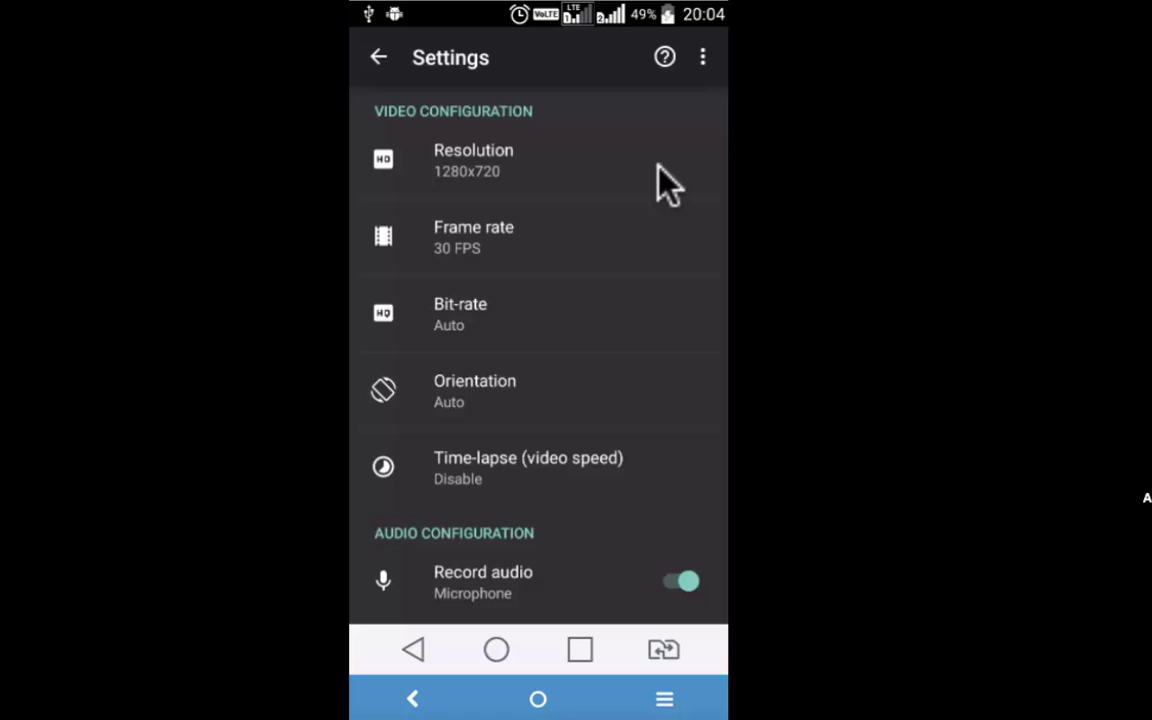
# Step: Review the available resolution and frame rate choices in the video configuration, cancelling both lists
pyautogui.click(658, 170)
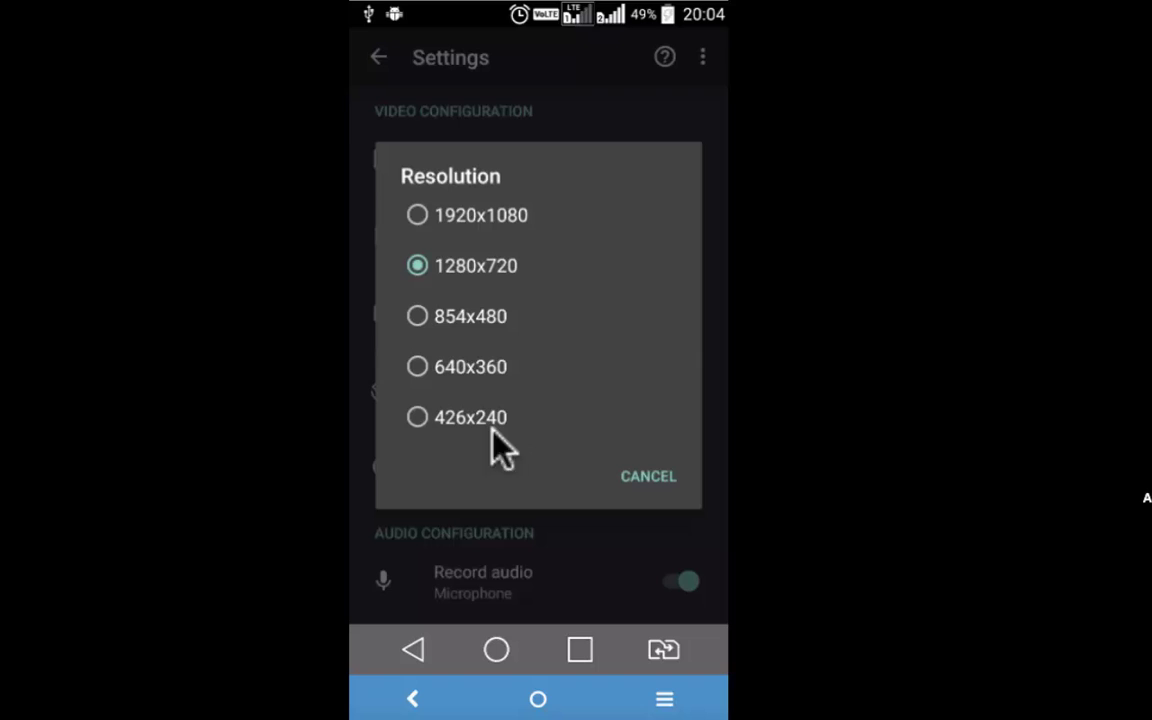
pyautogui.press('Escape')
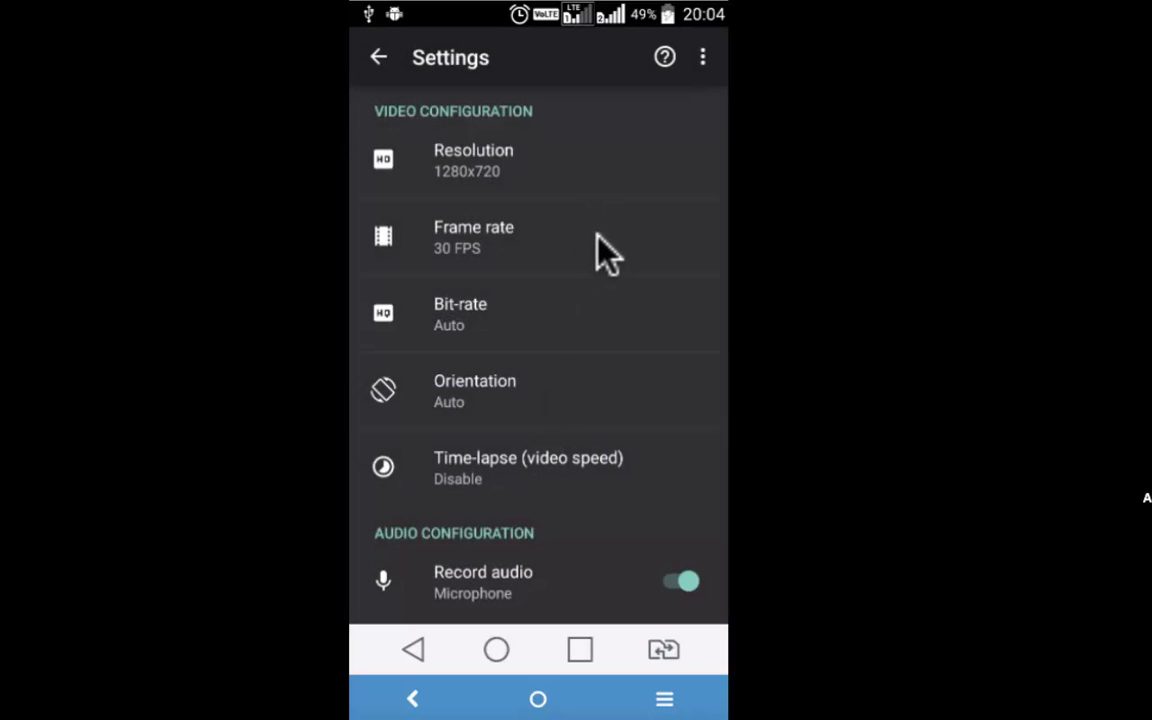
pyautogui.click(598, 240)
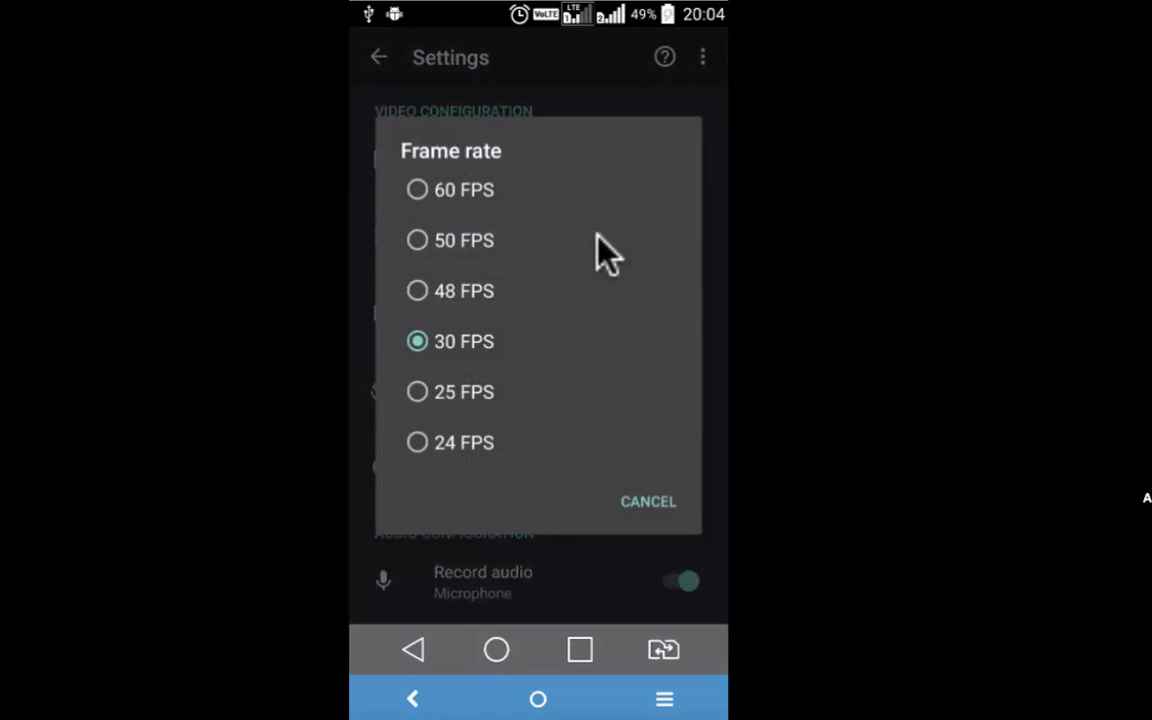
pyautogui.click(638, 492)
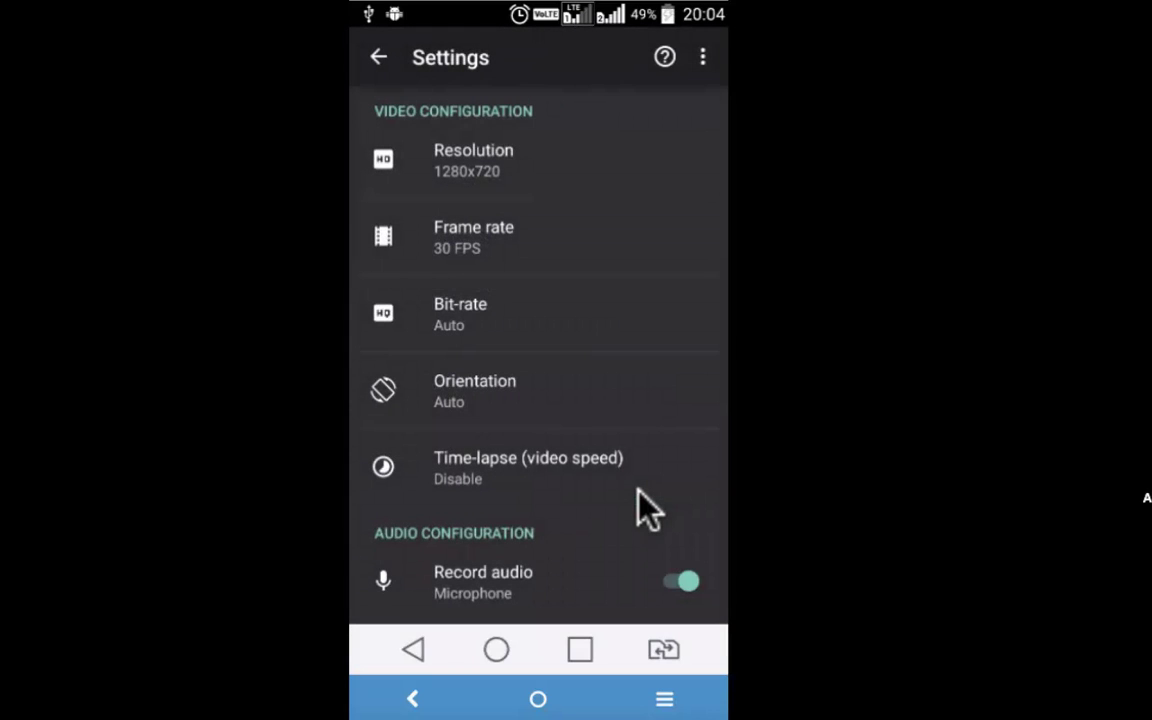
# Step: Review the available bit-rate choices in the video configuration and cancel the list
pyautogui.click(617, 334)
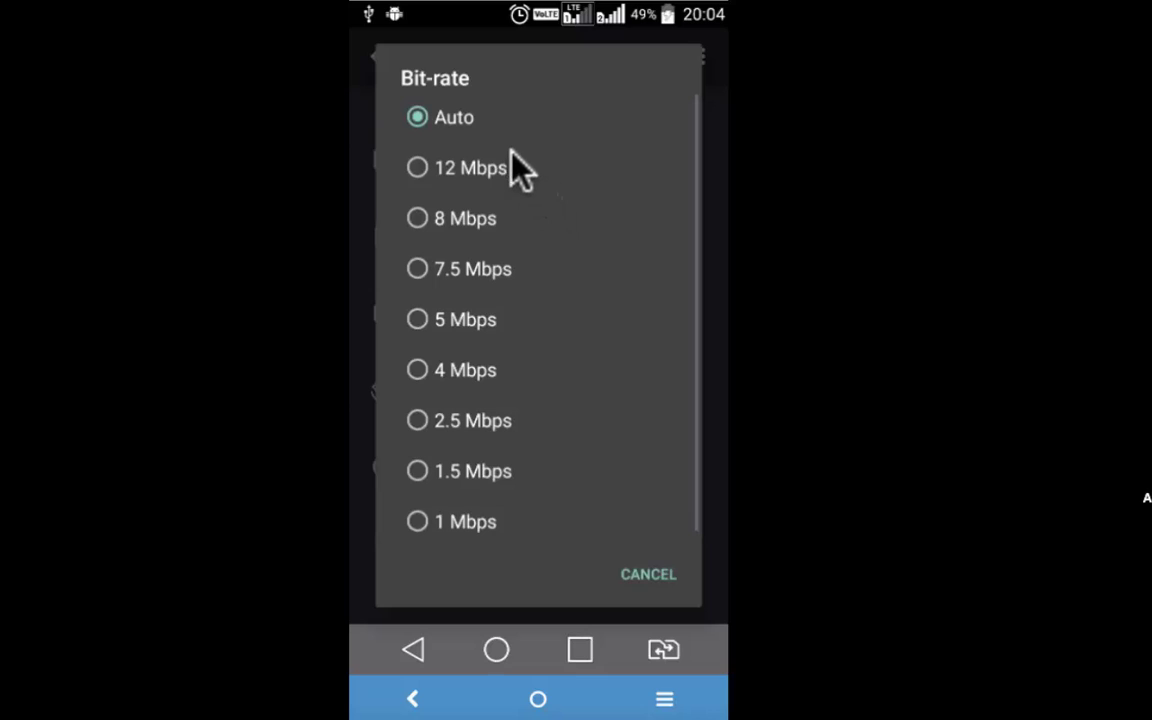
pyautogui.click(632, 577)
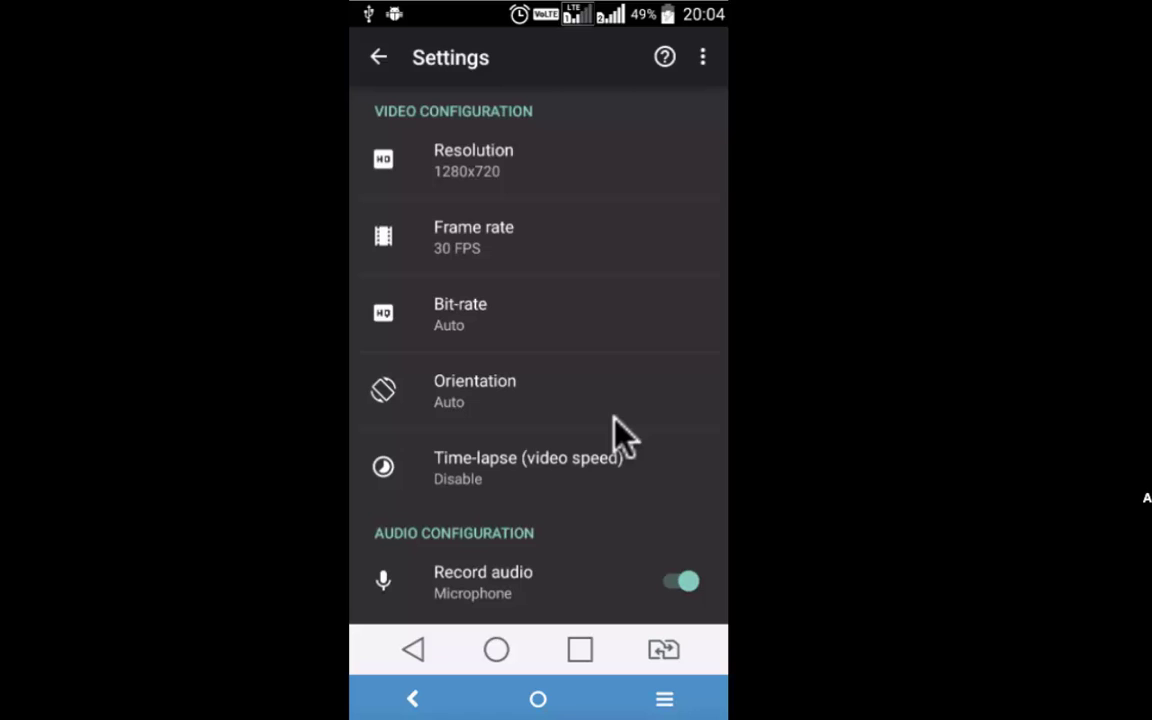
# Step: Switch the Record audio option in the audio configuration off and back on
pyautogui.scroll(-5, 597, 483)
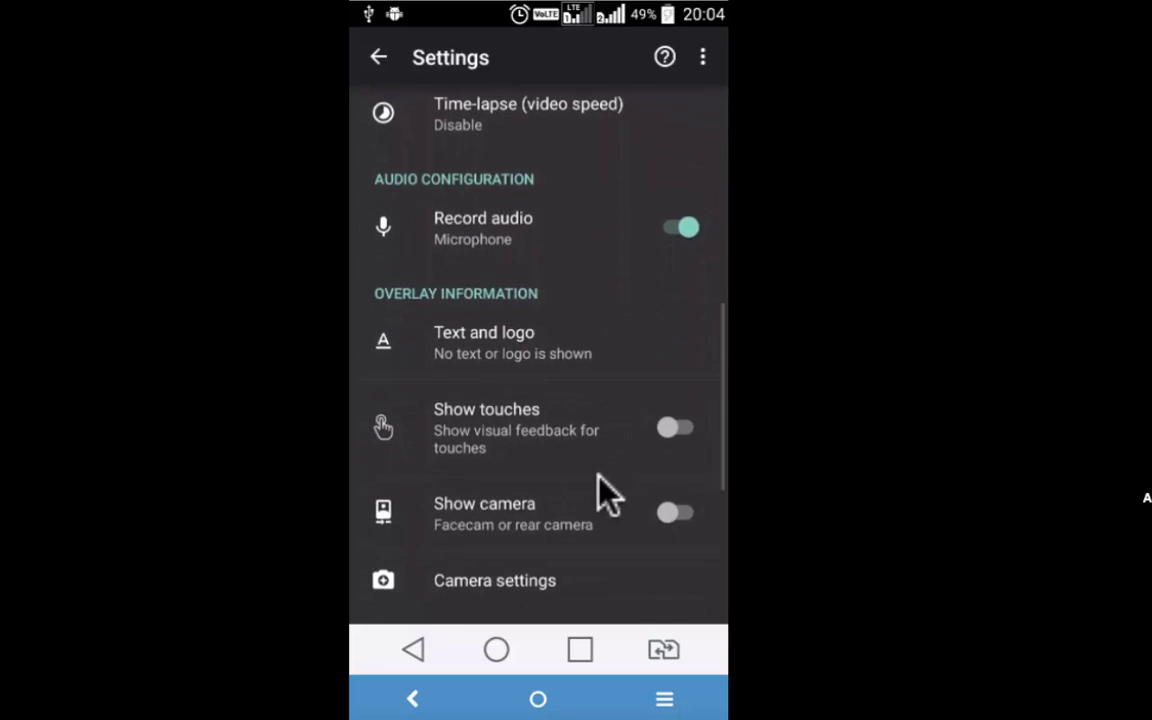
pyautogui.click(685, 225)
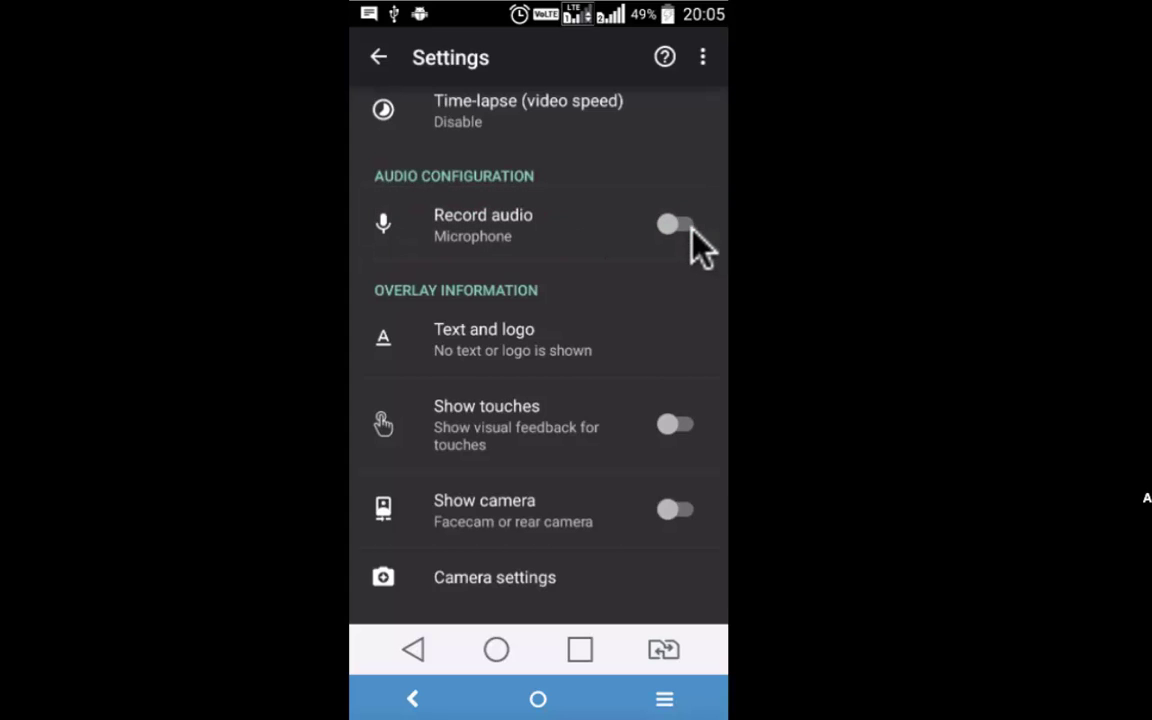
pyautogui.click(688, 227)
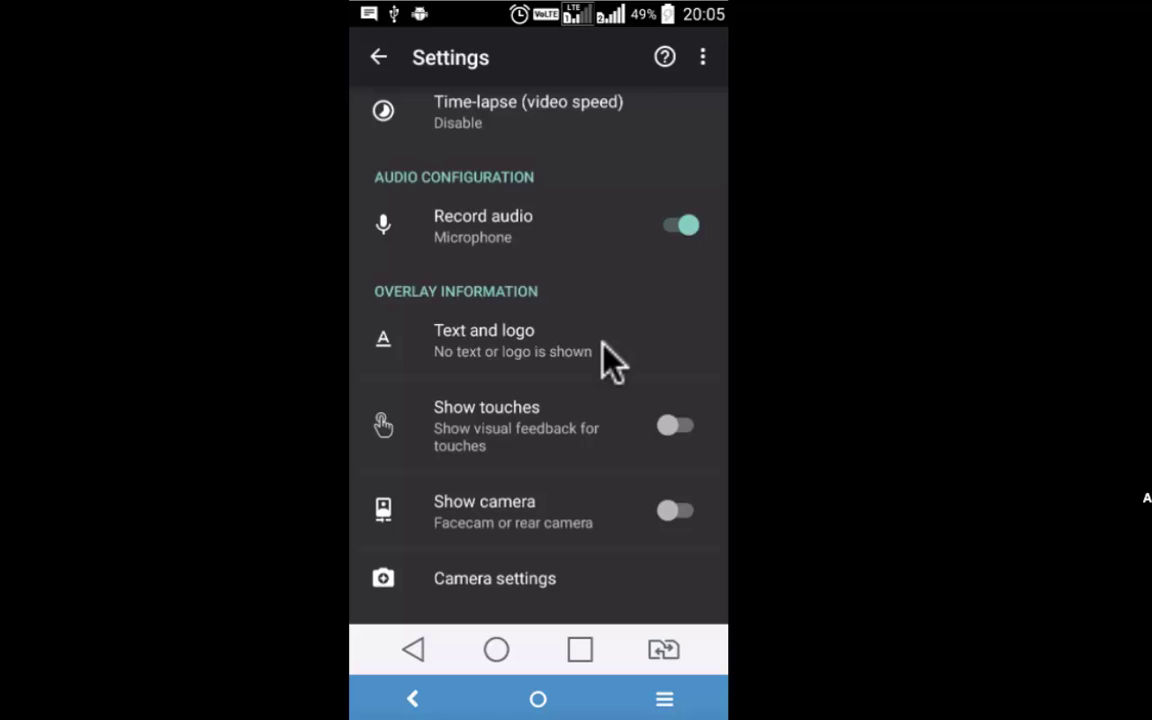
# Step: Examine the Text and logo overlay options, return to the settings, and switch Show touches on and back off
pyautogui.click(601, 342)
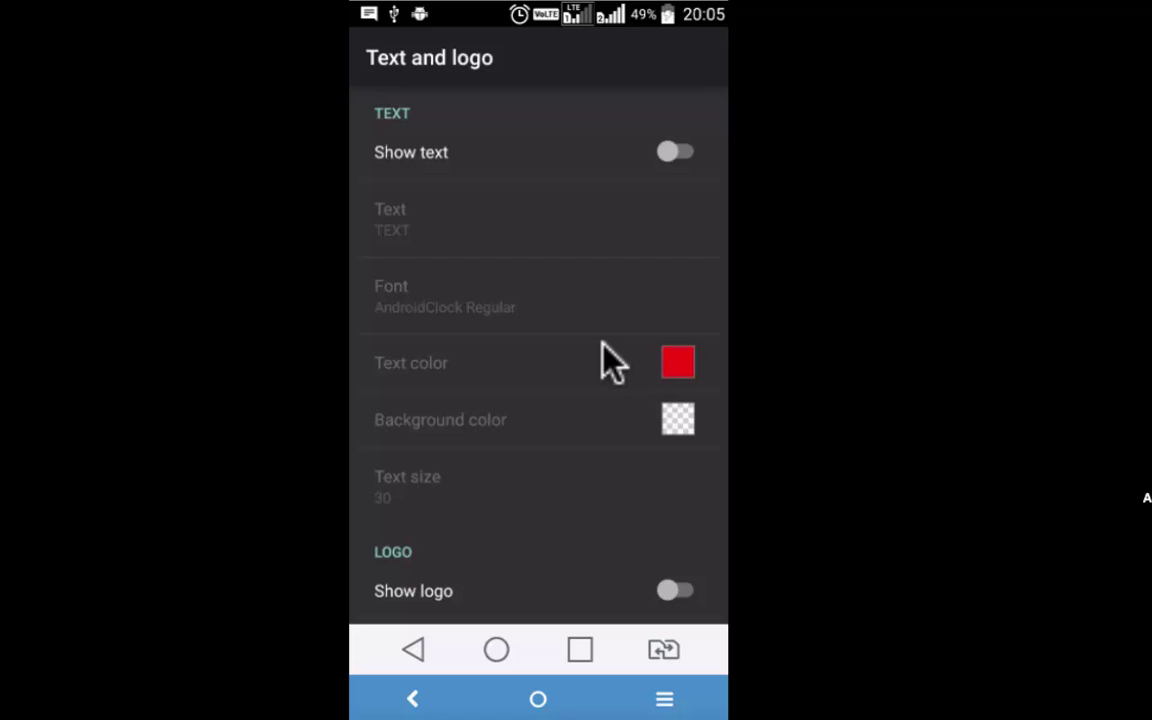
pyautogui.rightClick(684, 380)
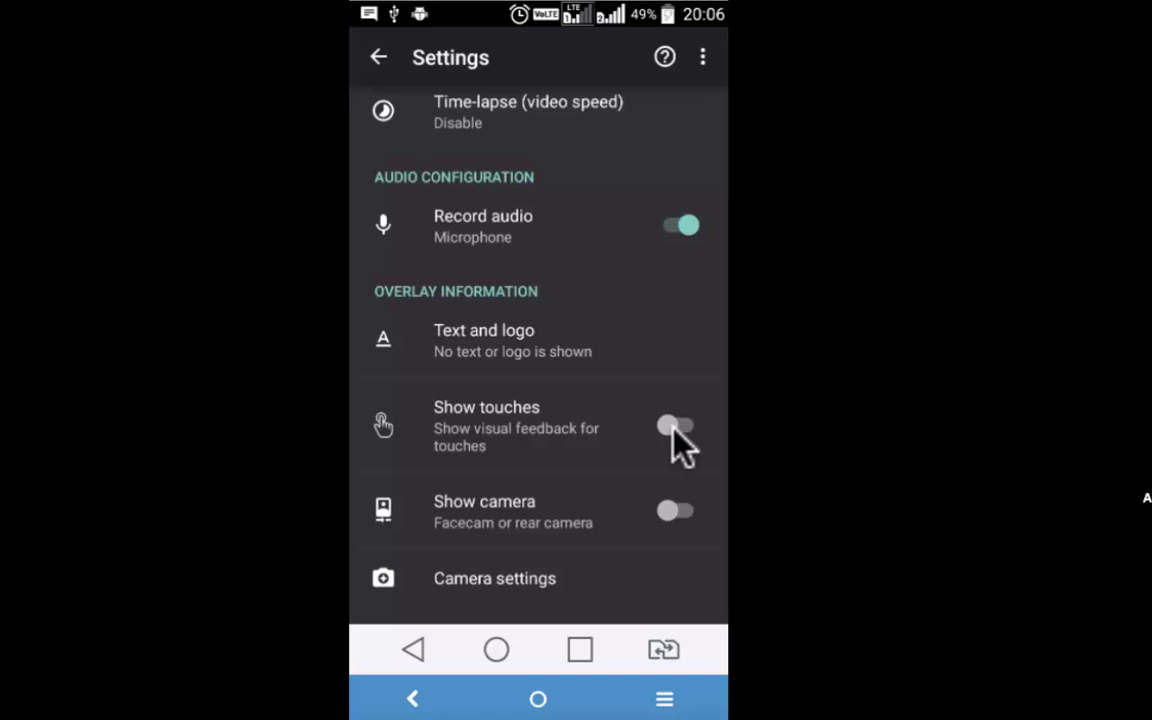
pyautogui.click(672, 423)
pyautogui.click(672, 423)
# Step: Turn on the camera overlay and review the Camera and Size choices in its camera settings, leaving both as they are
pyautogui.click(676, 515)
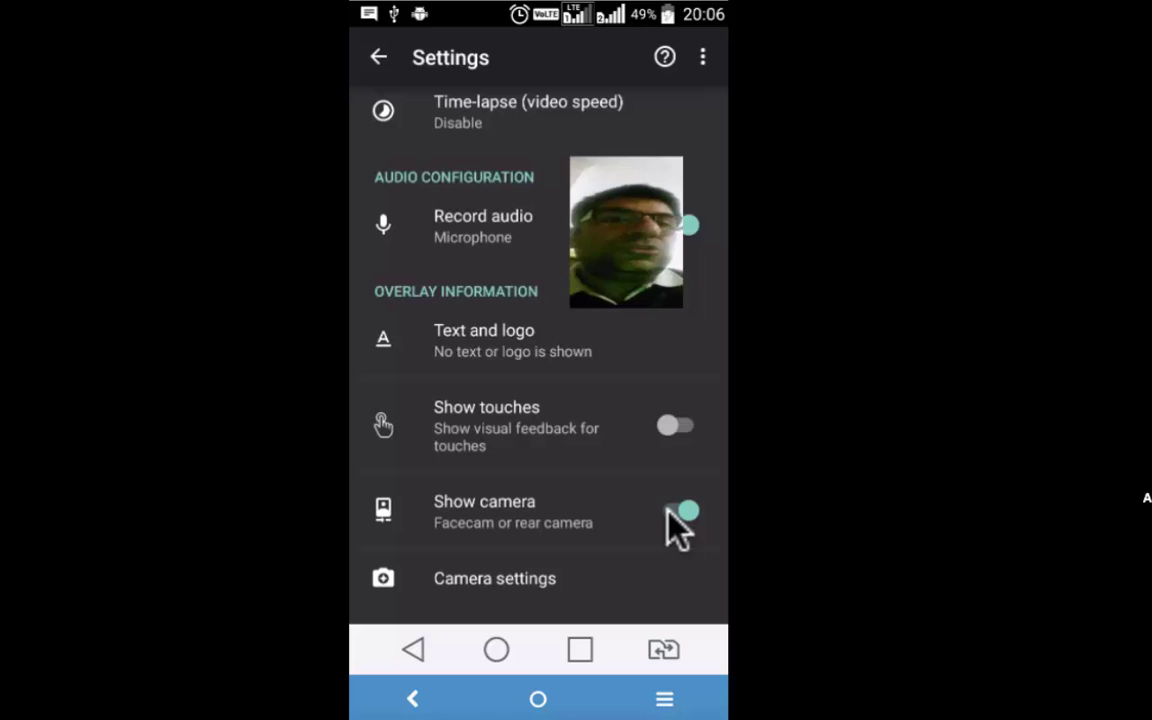
pyautogui.click(517, 584)
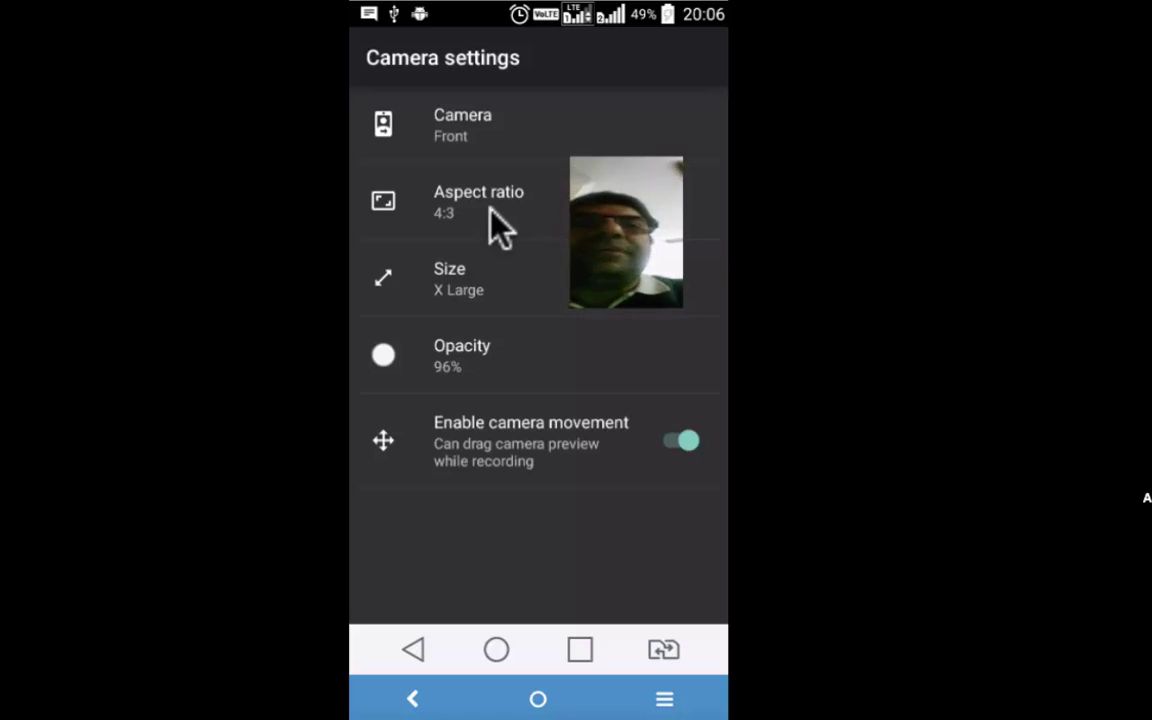
pyautogui.click(467, 130)
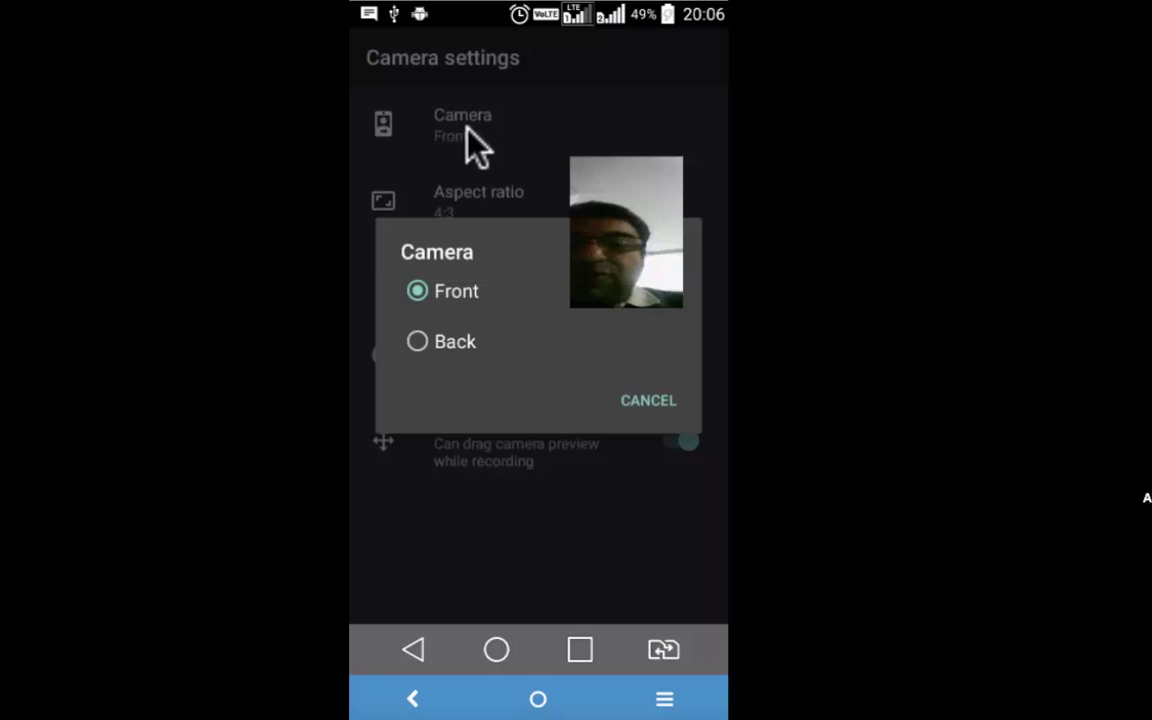
pyautogui.click(467, 130)
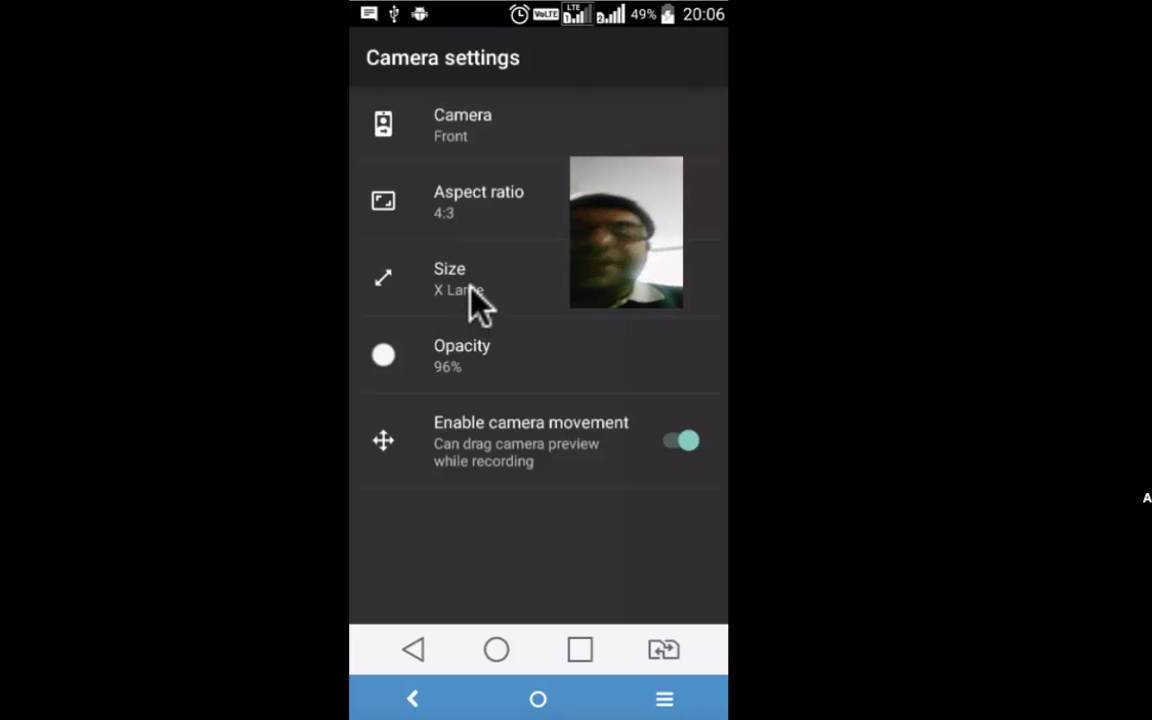
pyautogui.click(469, 283)
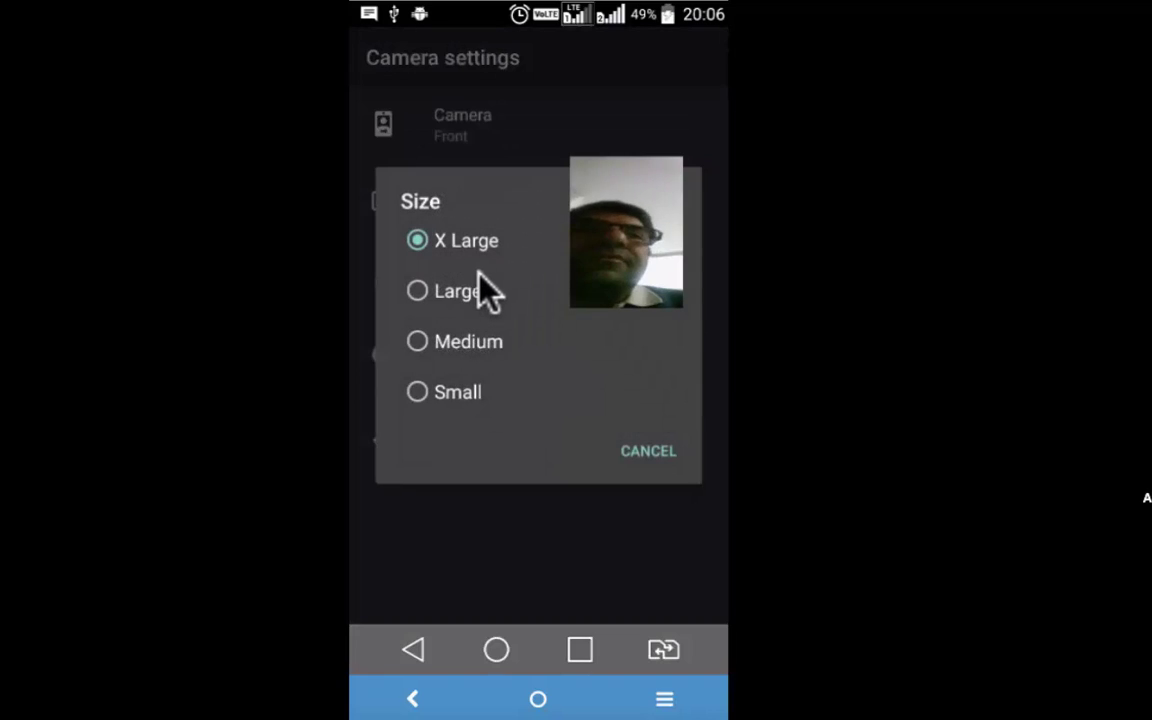
pyautogui.click(636, 452)
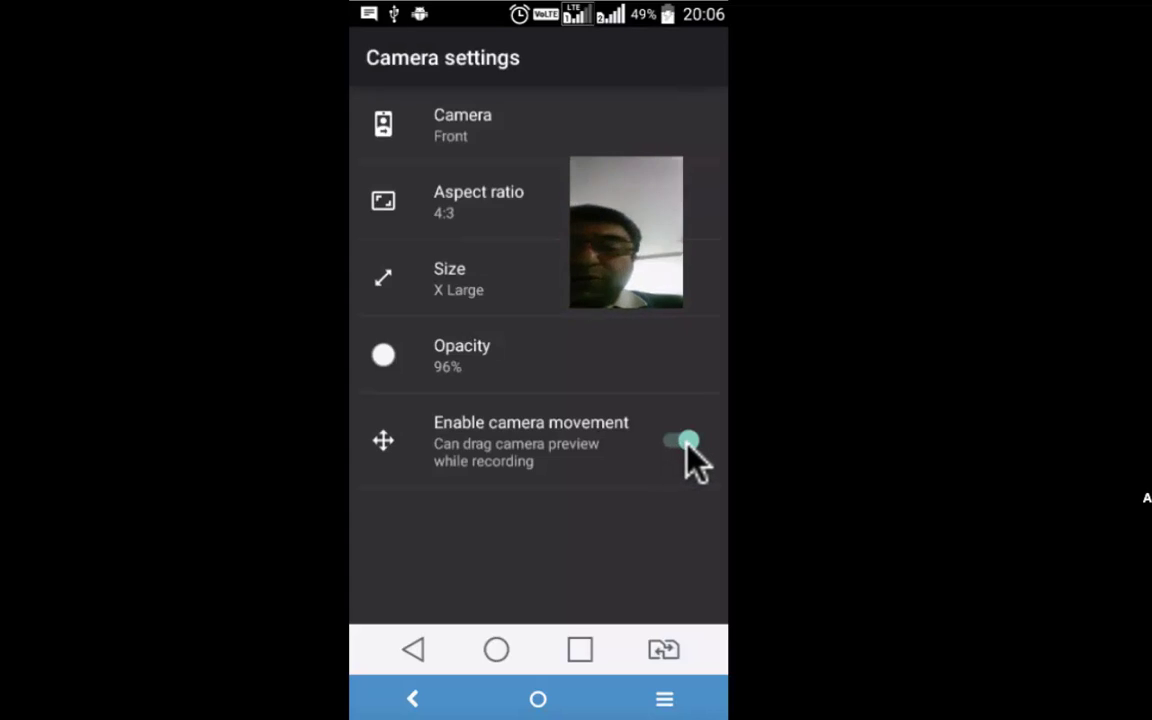
# Step: Switch camera movement off and back on, return to the main settings, and turn off the camera overlay
pyautogui.click(686, 442)
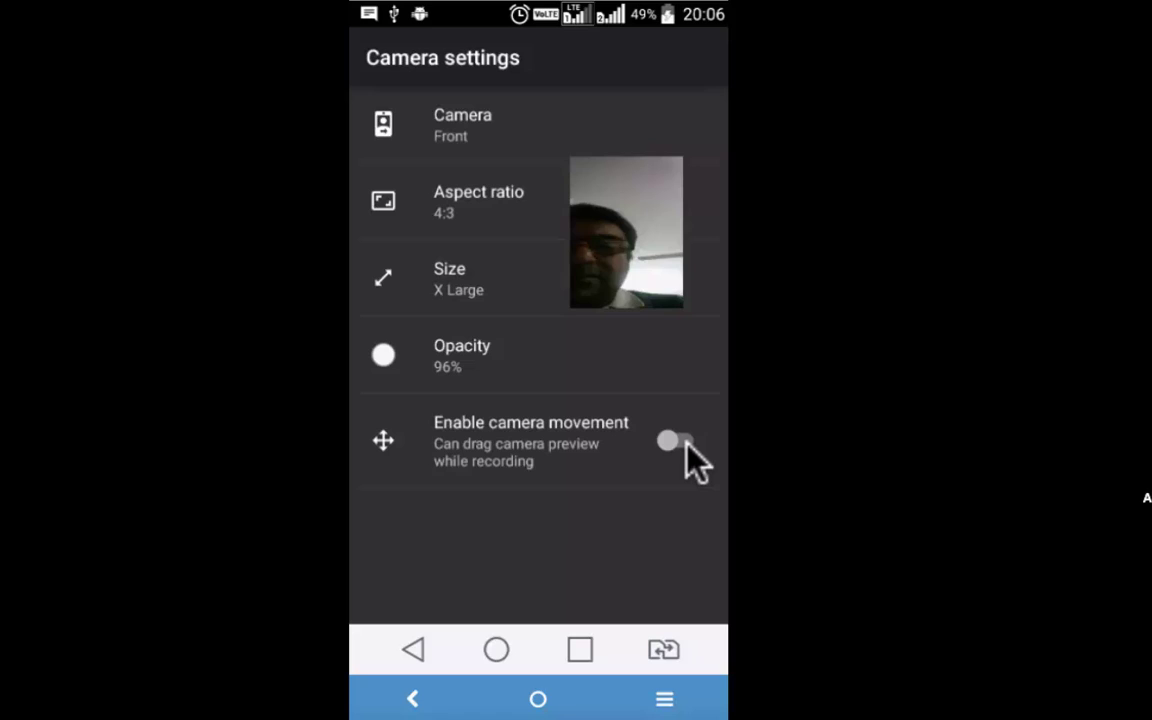
pyautogui.click(686, 442)
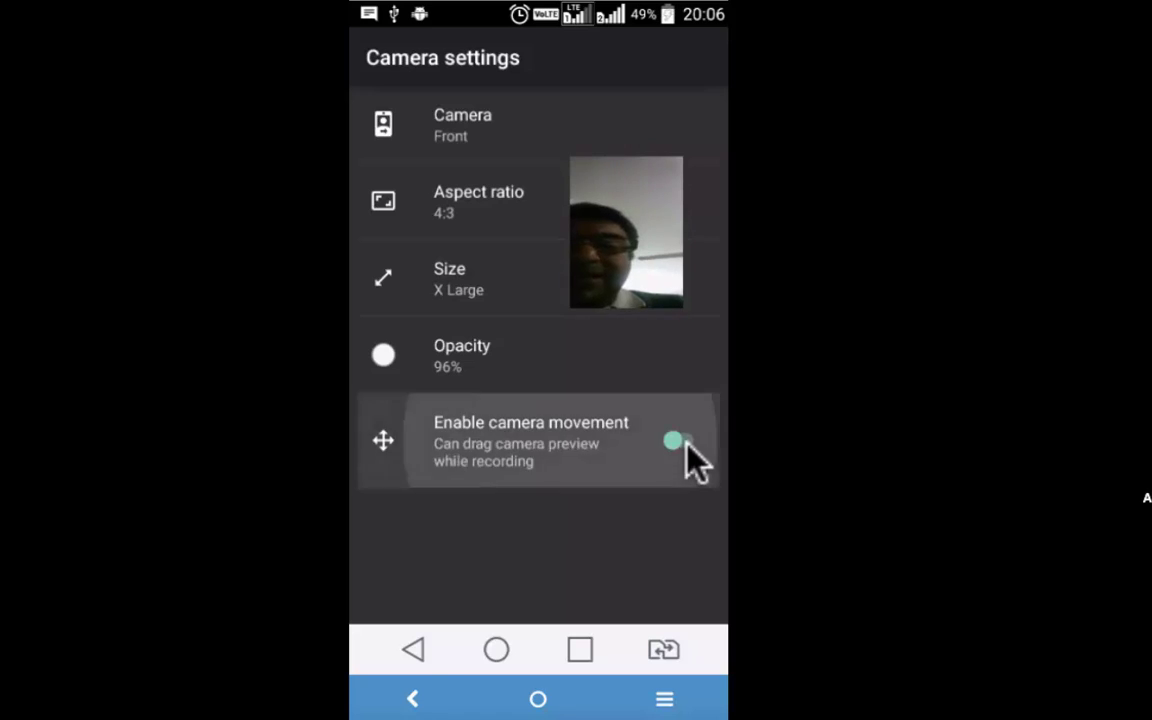
pyautogui.click(416, 648)
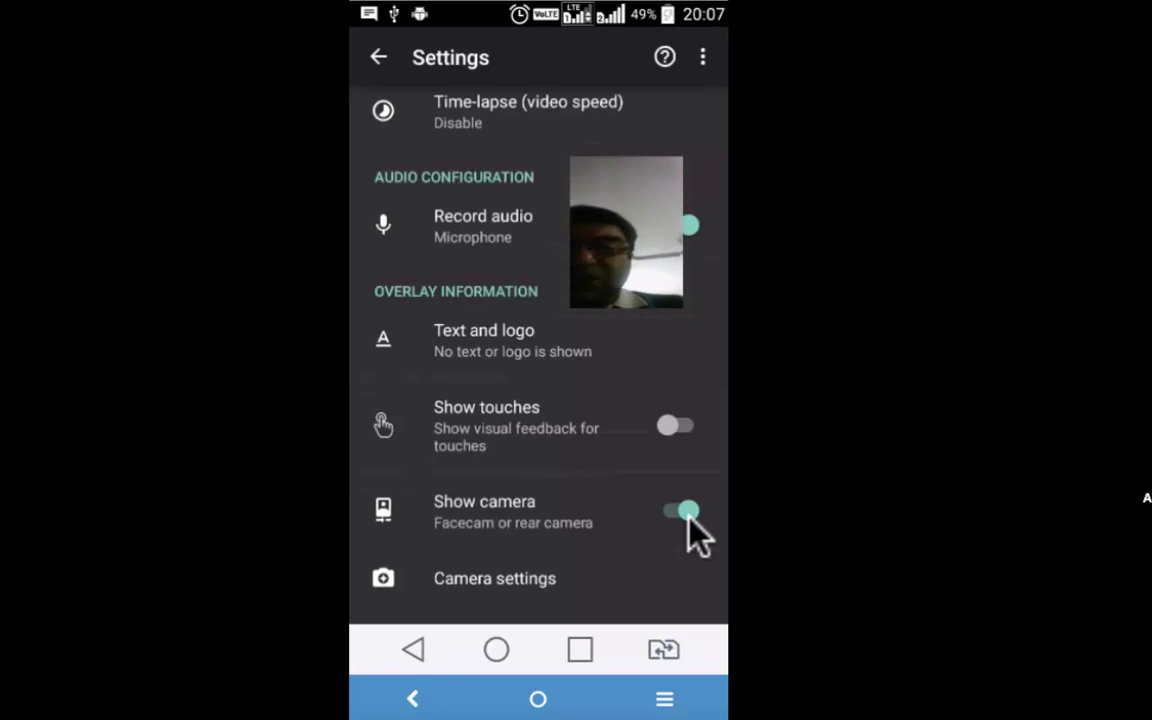
pyautogui.click(687, 513)
# Step: Examine the timer's Countdown value setting and cancel without changing it
pyautogui.scroll(-3, 563, 417)
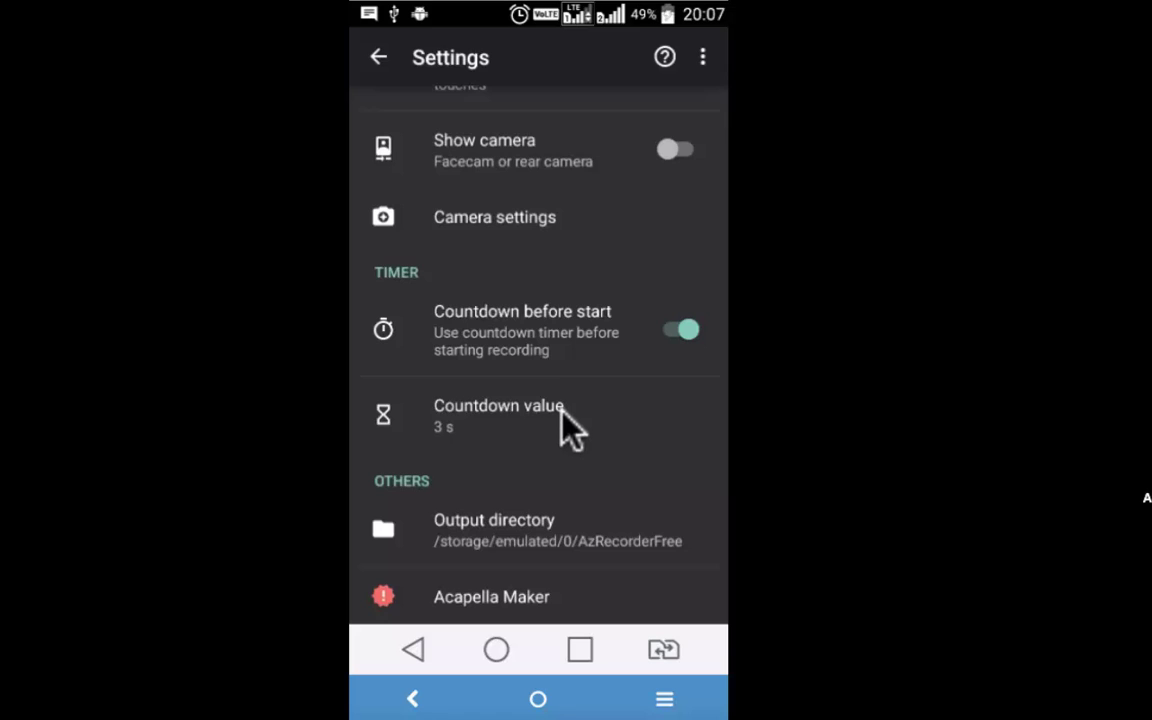
pyautogui.click(570, 428)
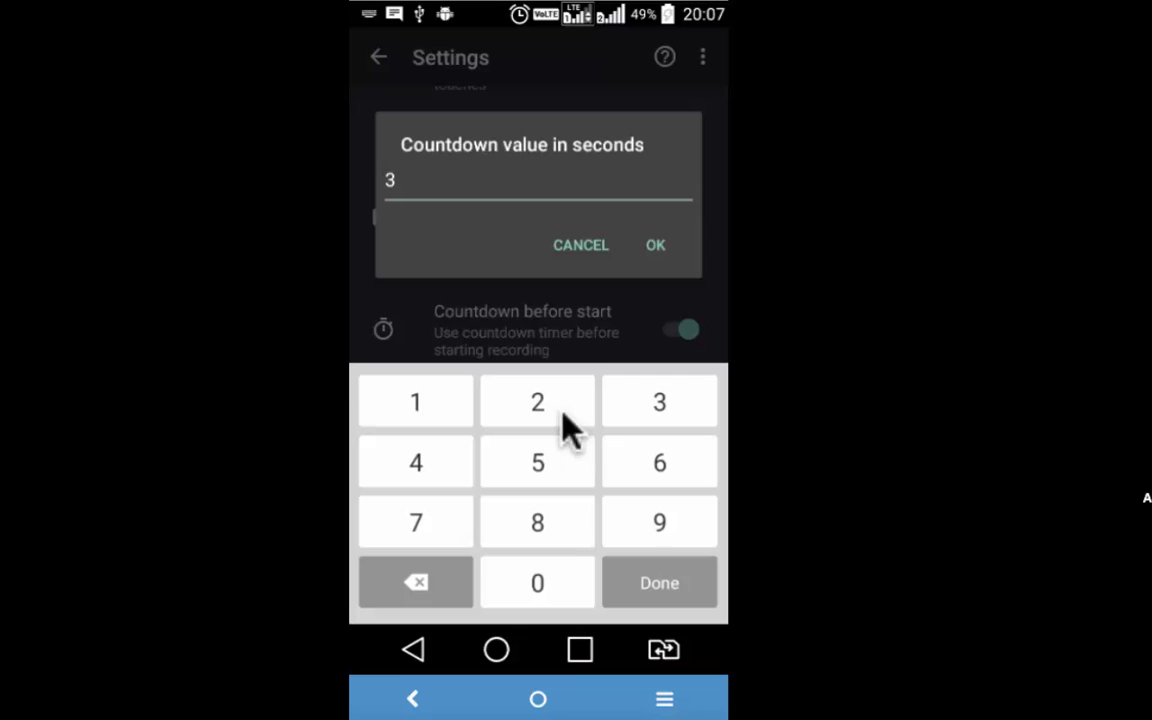
pyautogui.click(415, 652)
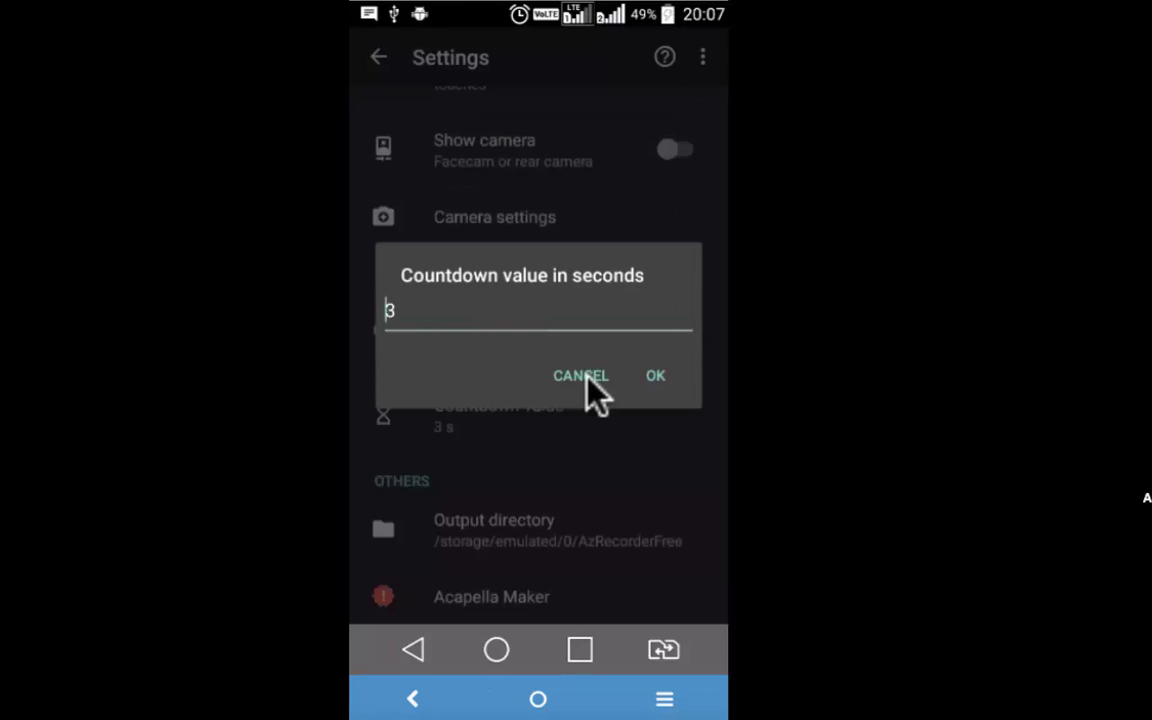
pyautogui.click(585, 377)
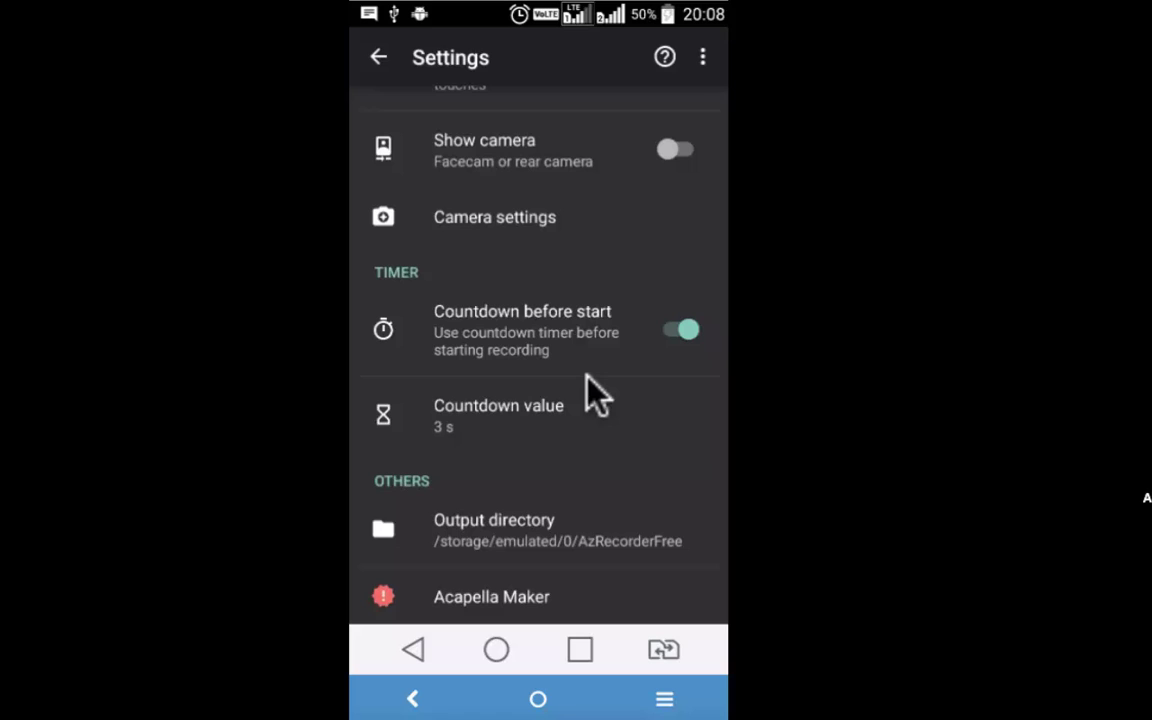
# Step: Go back through the settings to the control options and examine the Use magic button setting
pyautogui.scroll(5, 595, 395)
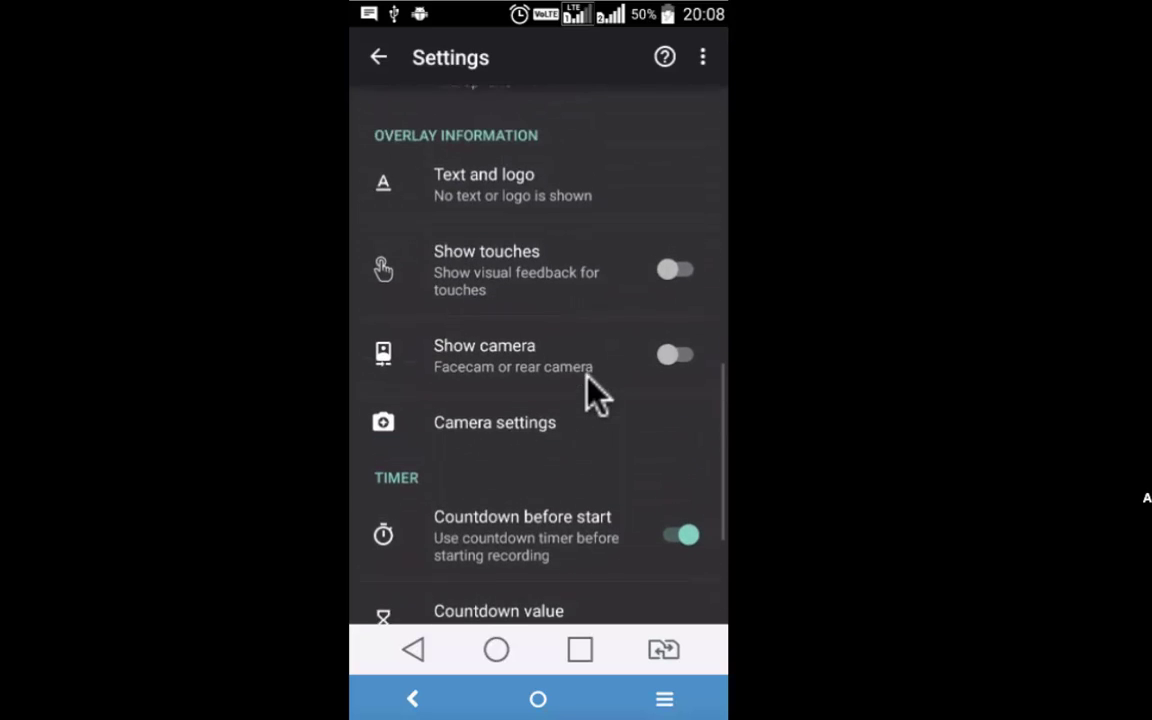
pyautogui.scroll(7, 595, 395)
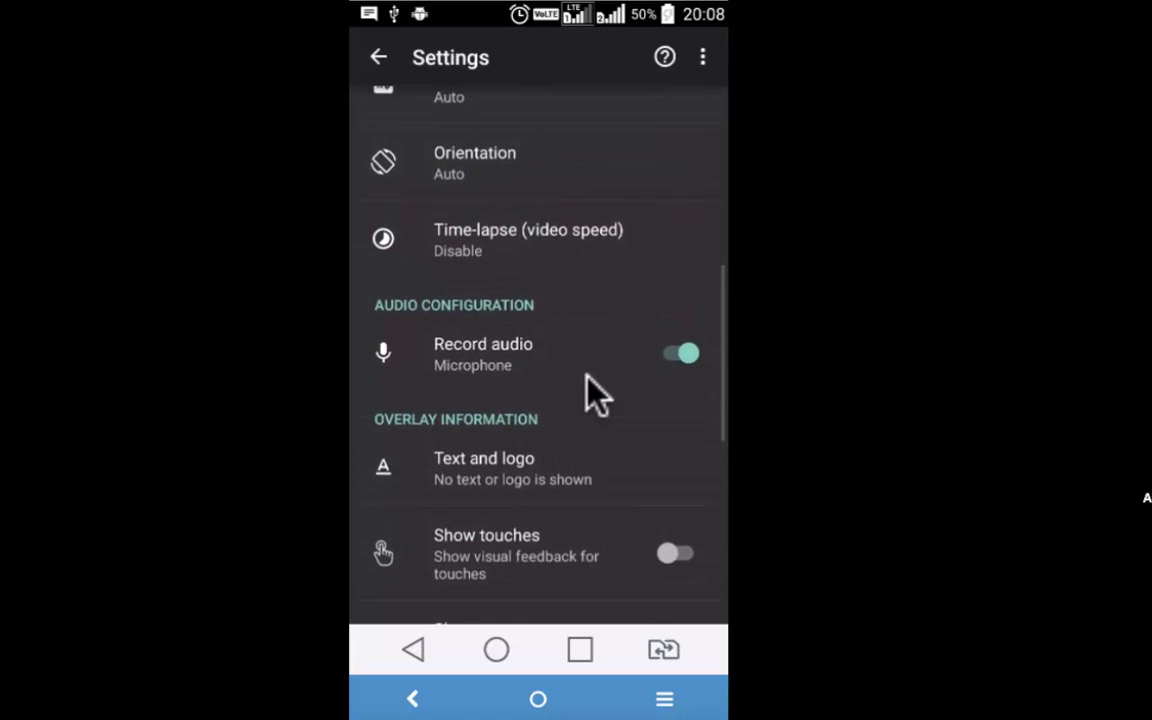
pyautogui.scroll(6, 595, 395)
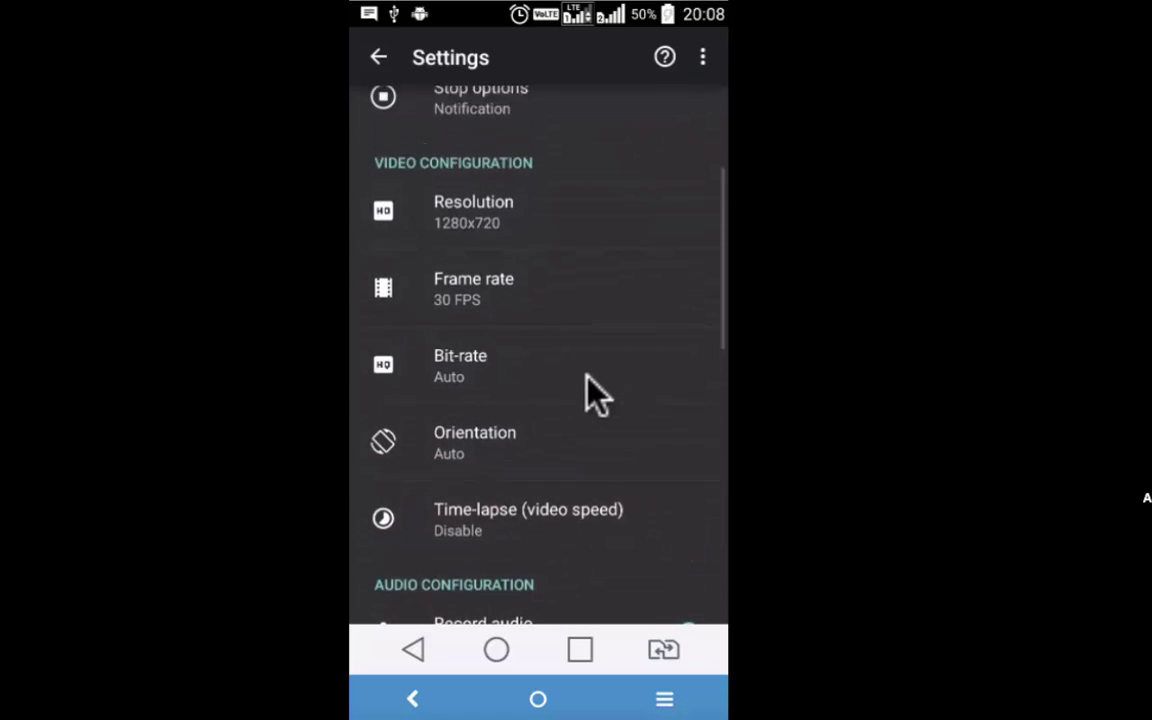
pyautogui.scroll(4, 588, 380)
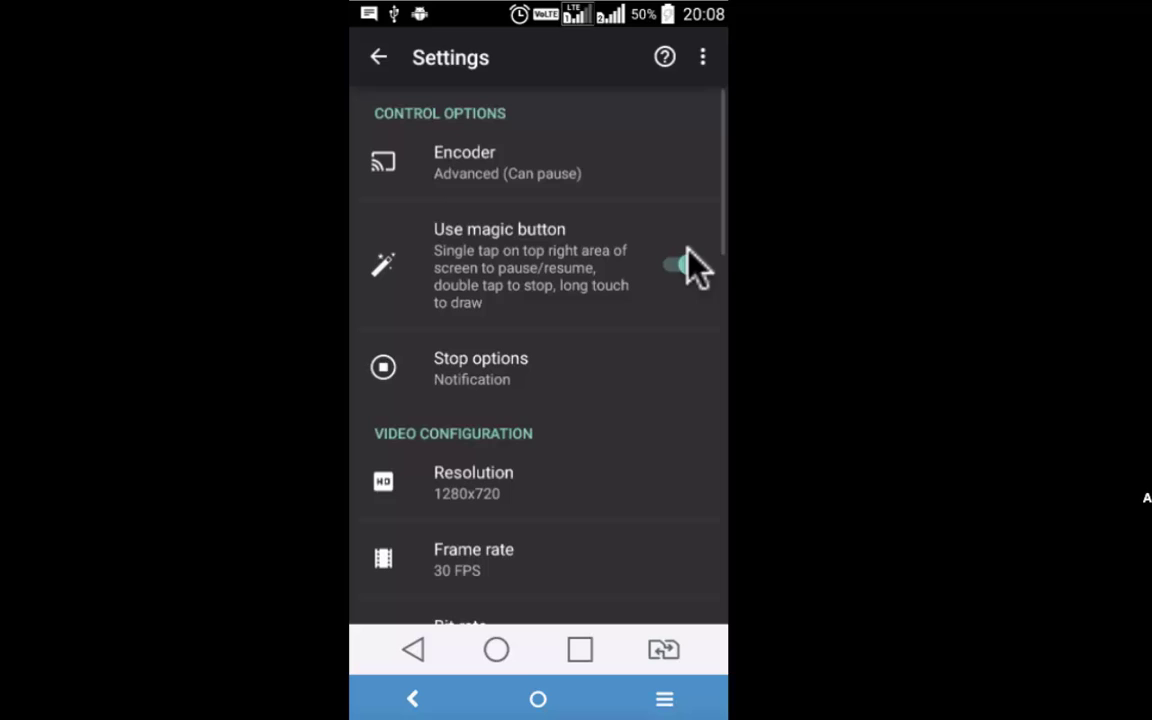